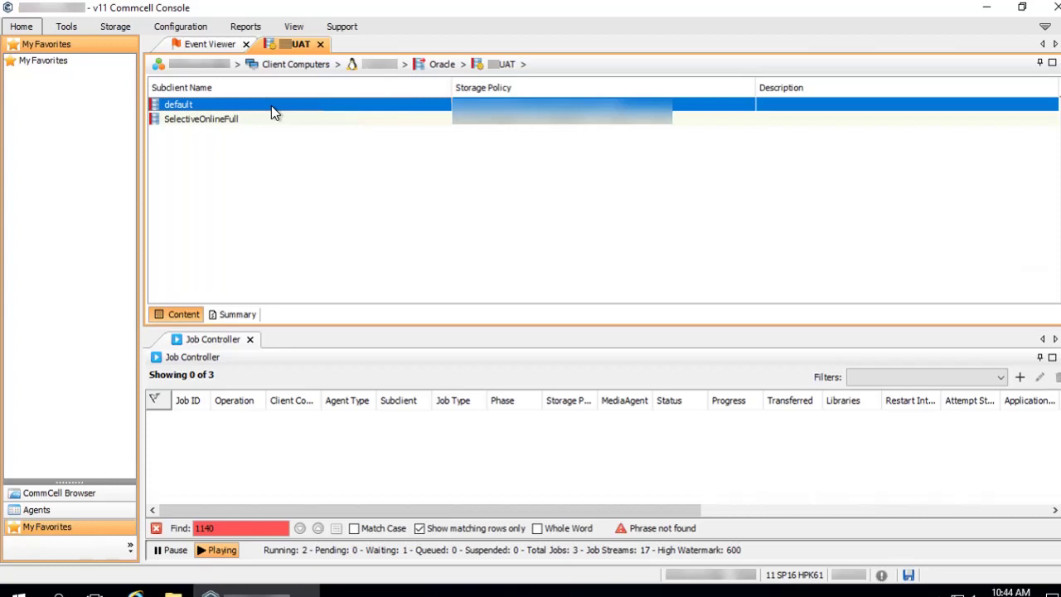
# Step: Start a backup of the default subclient as an Incremental at Oracle level 1, leaving Cumulative off
pyautogui.rightClick(273, 112)
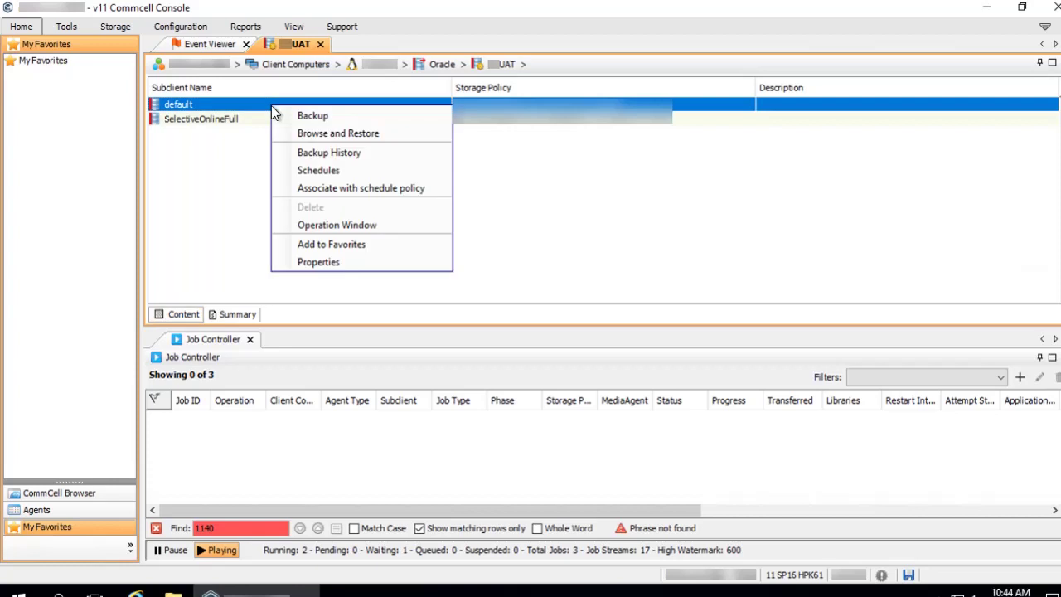
pyautogui.click(348, 117)
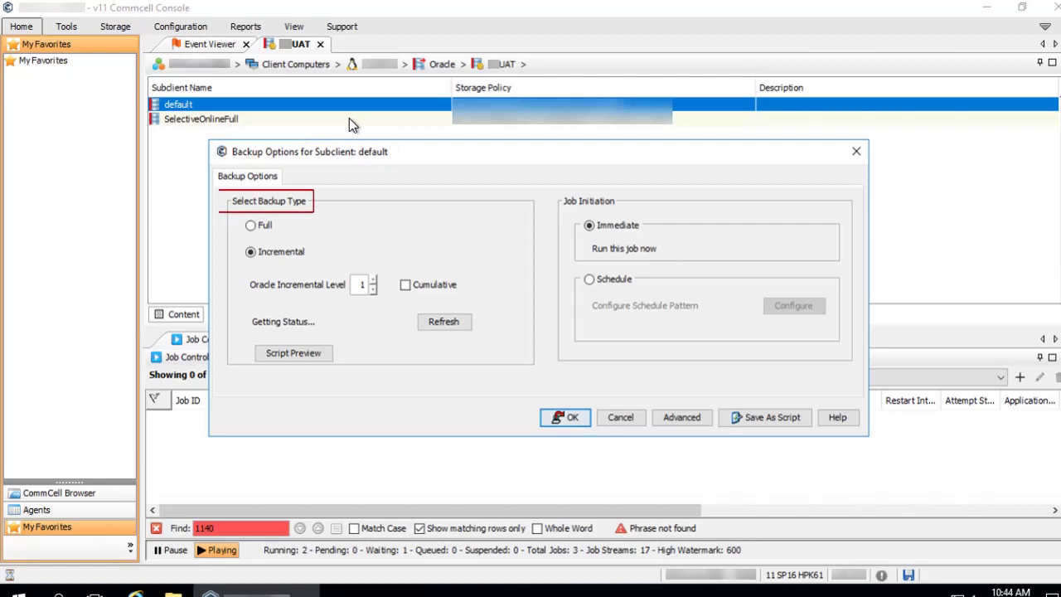
pyautogui.click(265, 225)
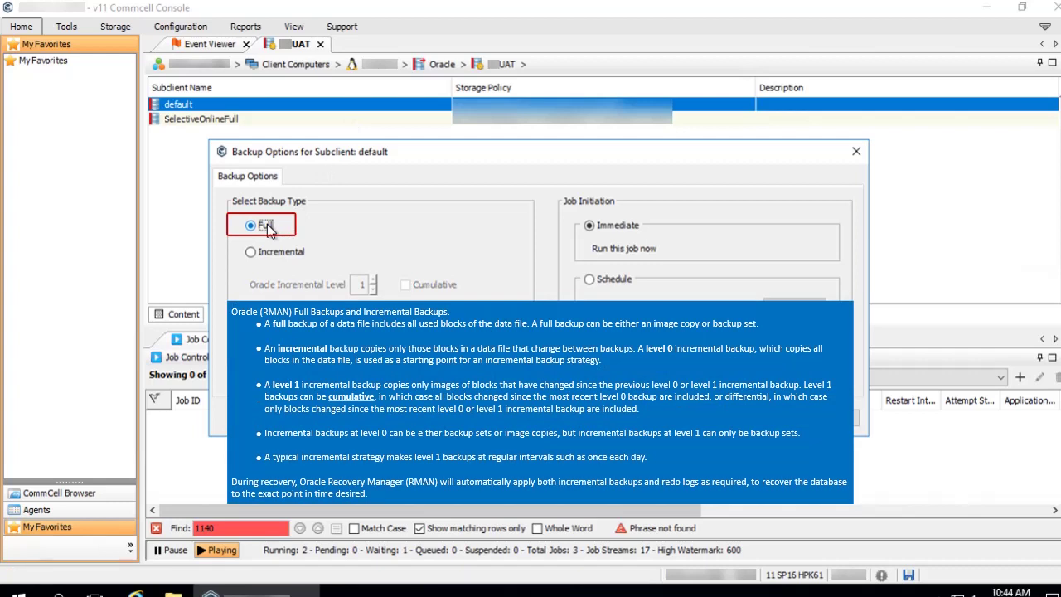
pyautogui.click(273, 252)
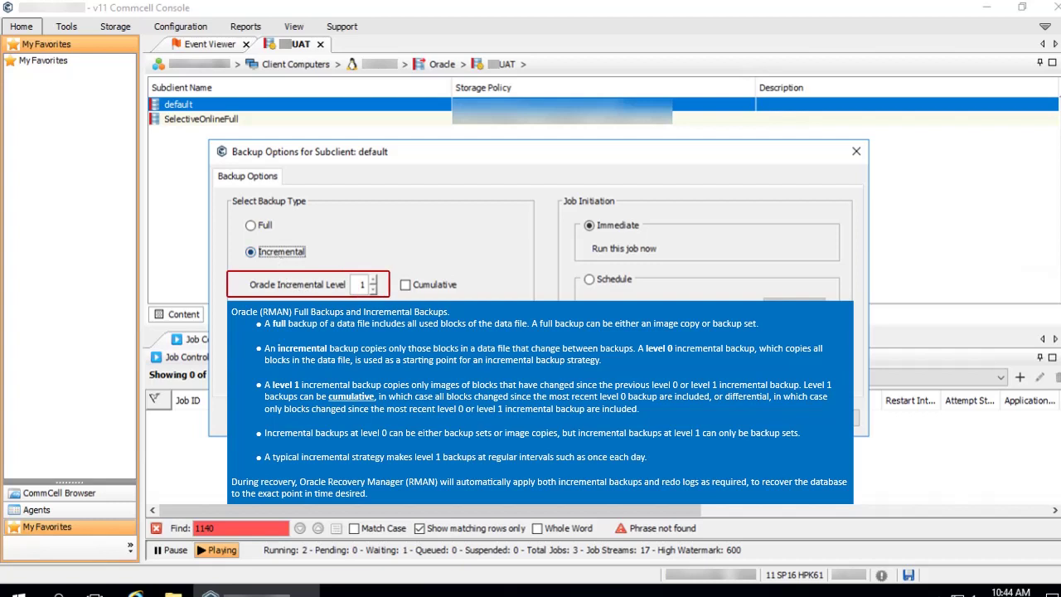
pyautogui.click(406, 285)
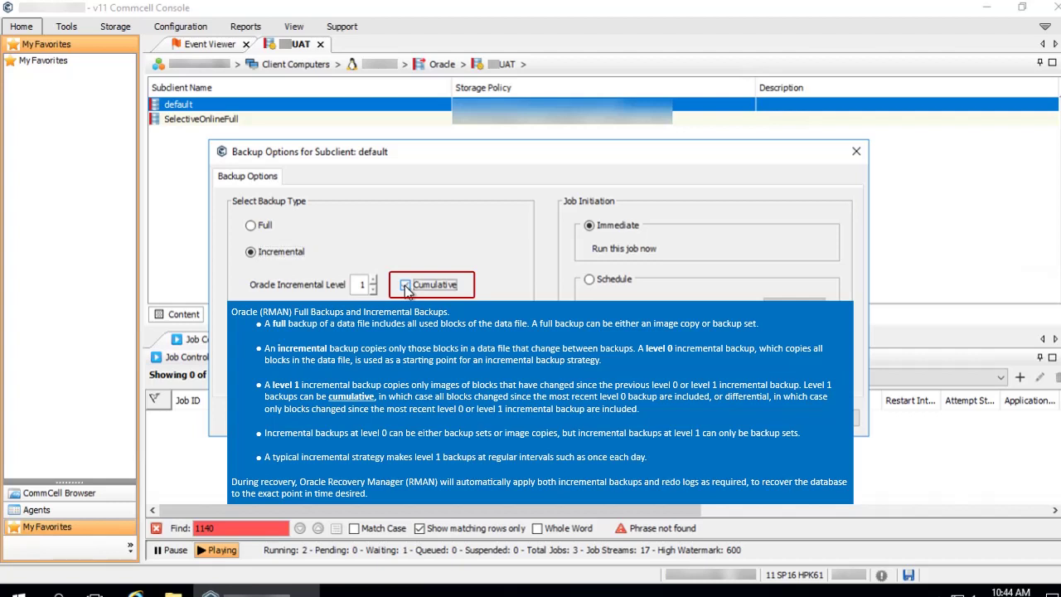
pyautogui.click(405, 285)
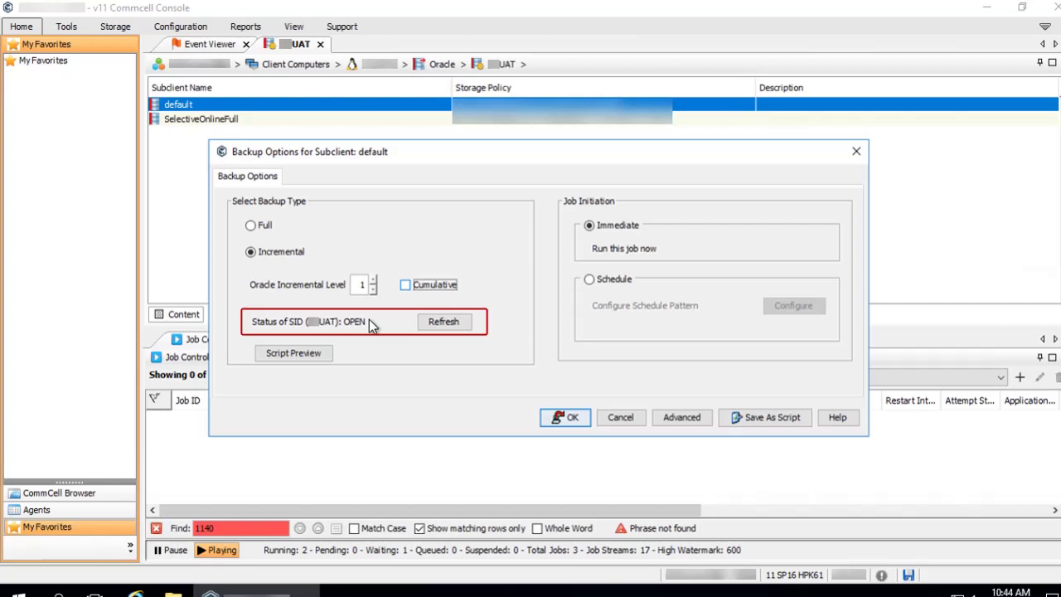
# Step: Preview the RMAN script for the backup job, read through its data and log sections, and close it
pyautogui.moveTo(370, 325)
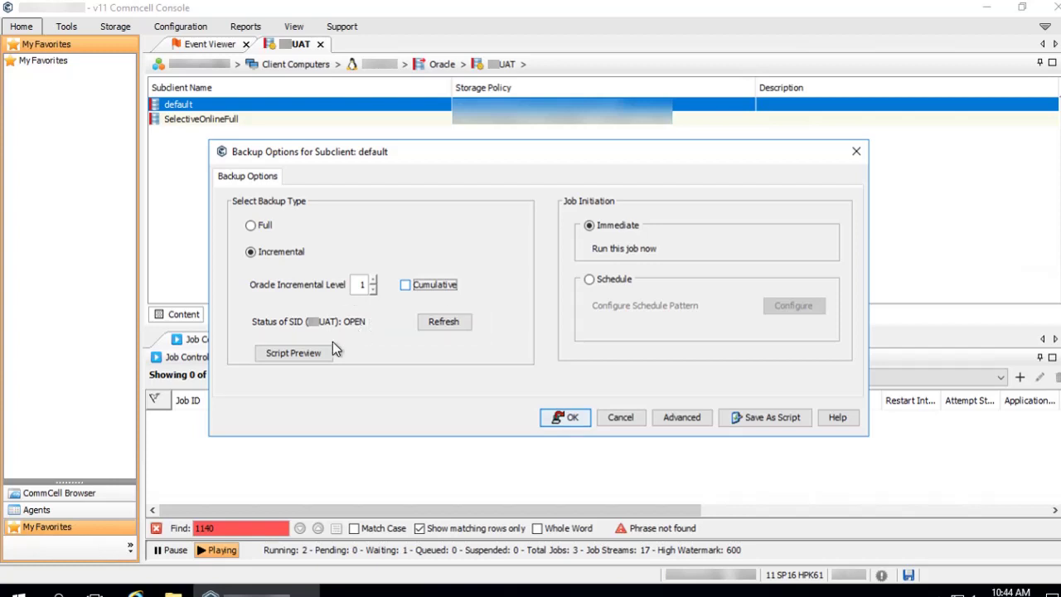
pyautogui.click(309, 354)
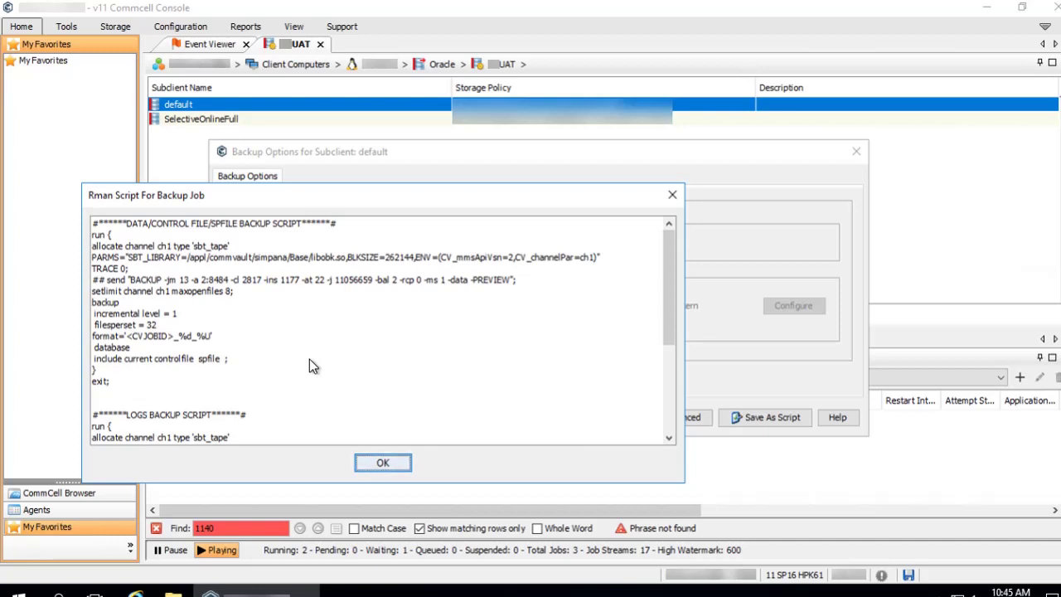
pyautogui.click(668, 405)
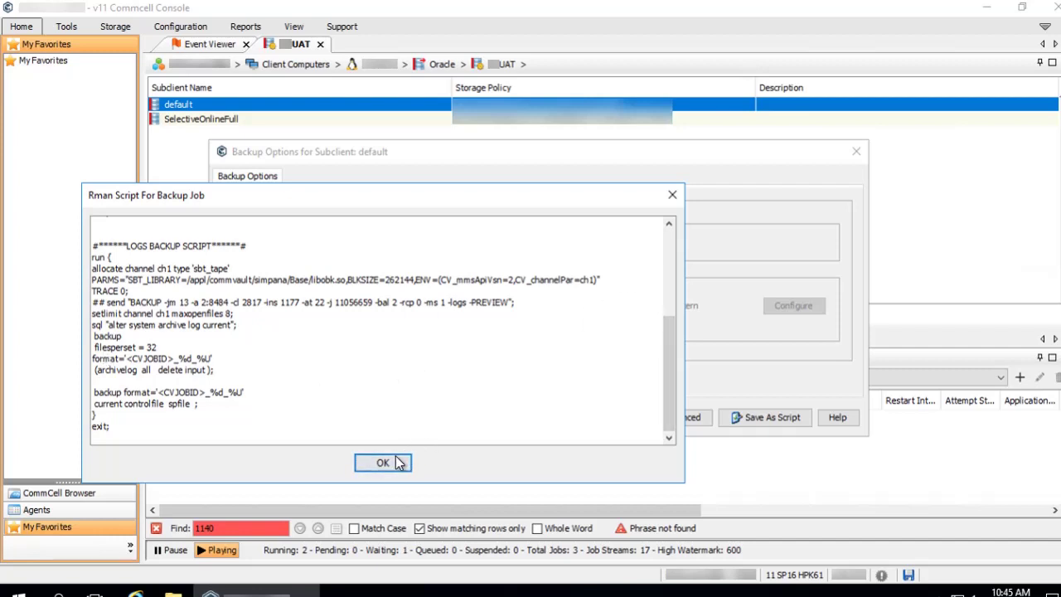
pyautogui.click(672, 194)
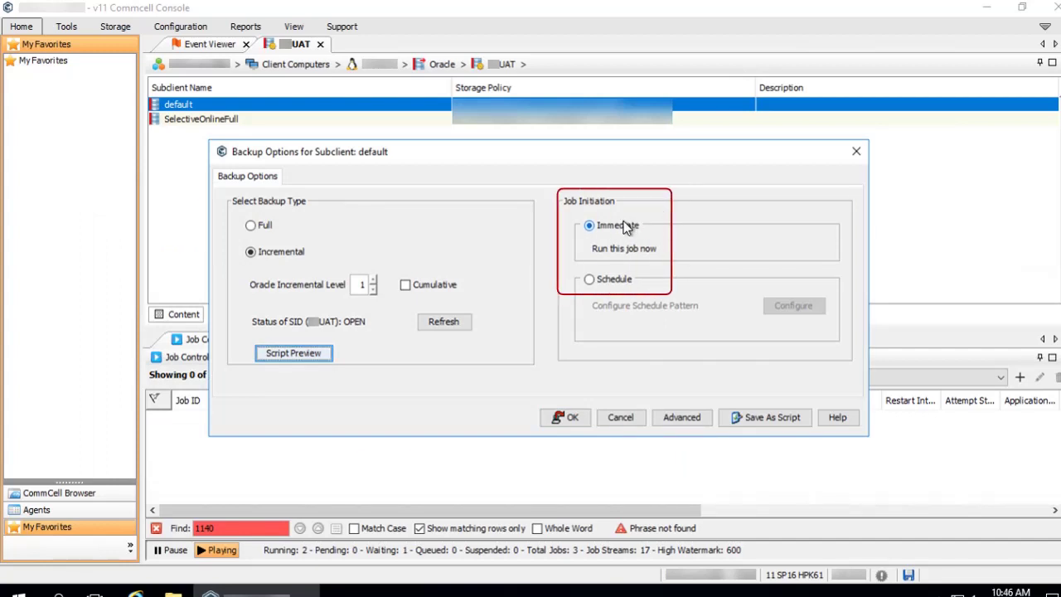
# Step: Switch the job initiation to Schedule and return it to Immediate
pyautogui.click(626, 228)
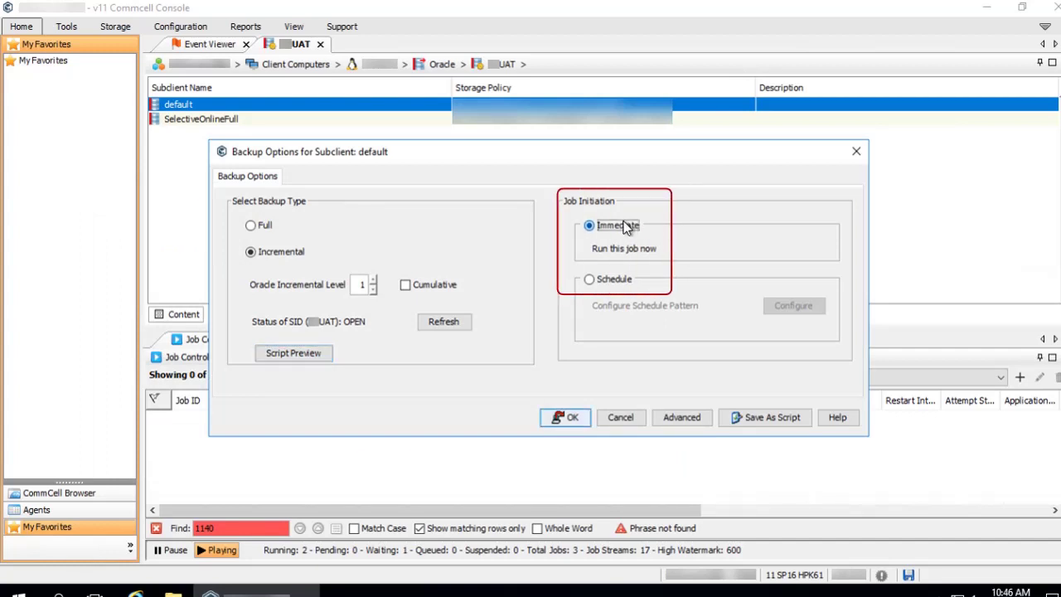
pyautogui.click(622, 280)
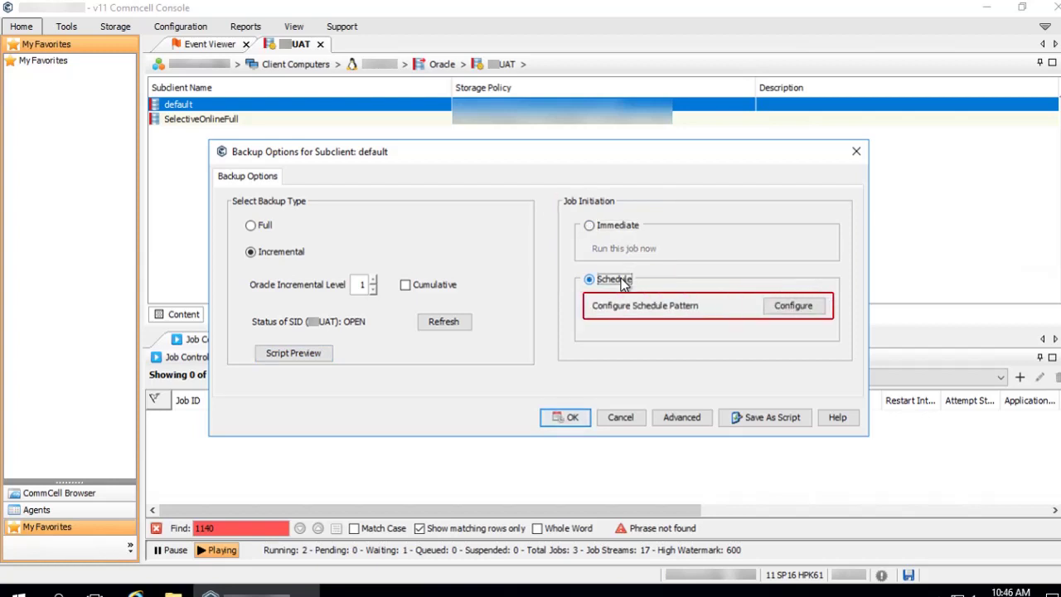
pyautogui.click(615, 234)
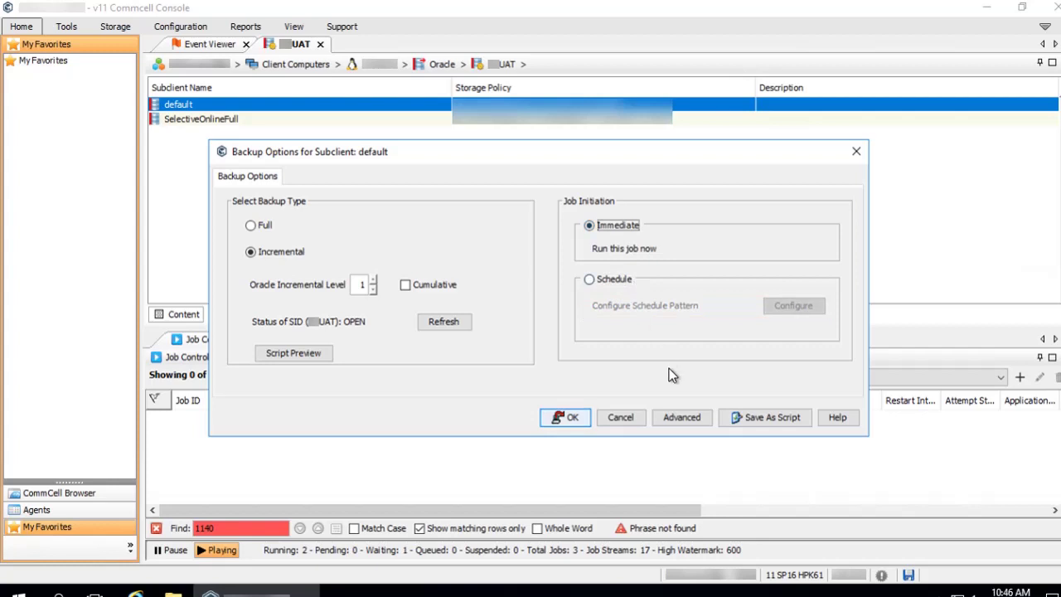
# Step: In the advanced job retry options, enable a total running time of 1 hour and kill the running job when it expires
pyautogui.click(682, 418)
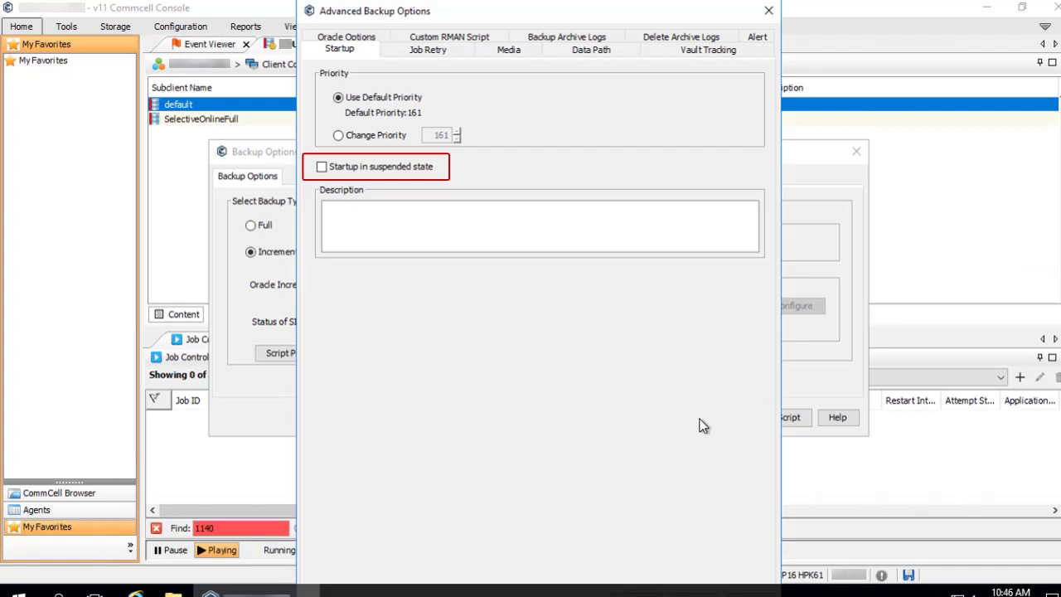
pyautogui.click(452, 49)
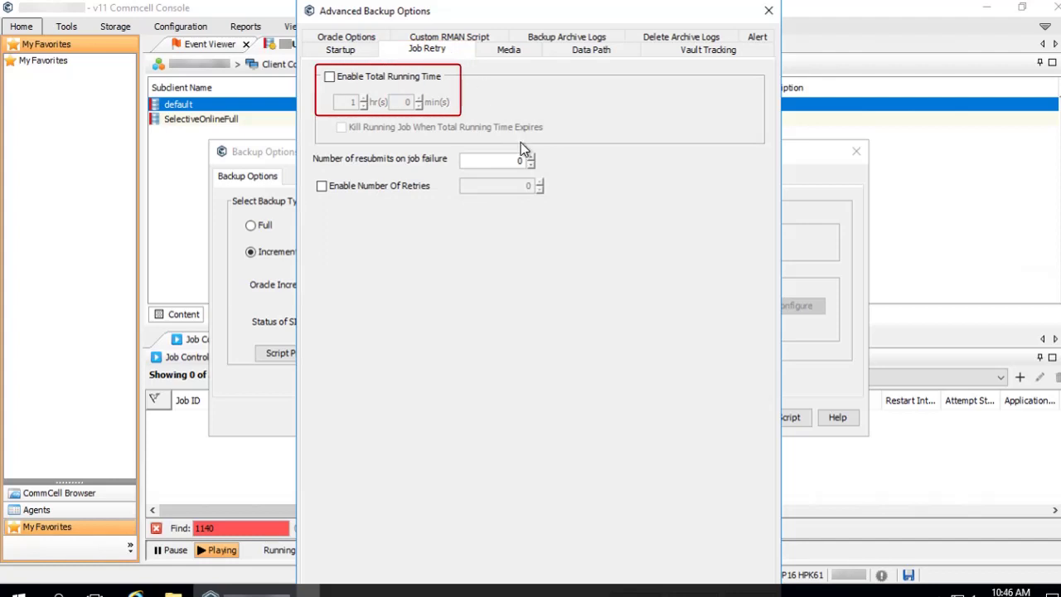
pyautogui.click(420, 77)
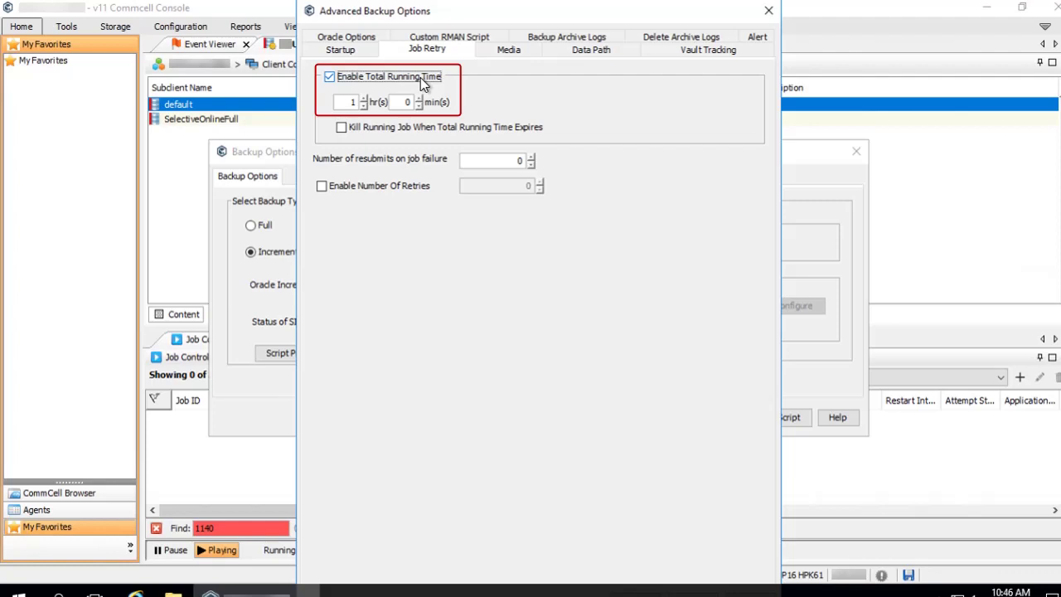
pyautogui.click(463, 131)
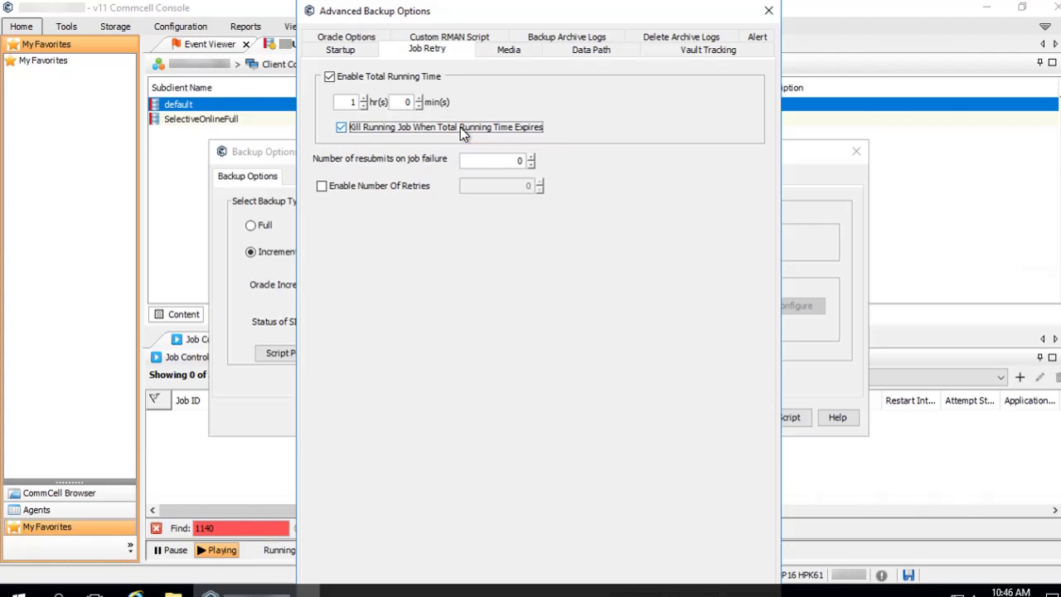
# Step: Set the number of resubmits on job failure to 1 and enable and raise the number of retries
pyautogui.click(532, 157)
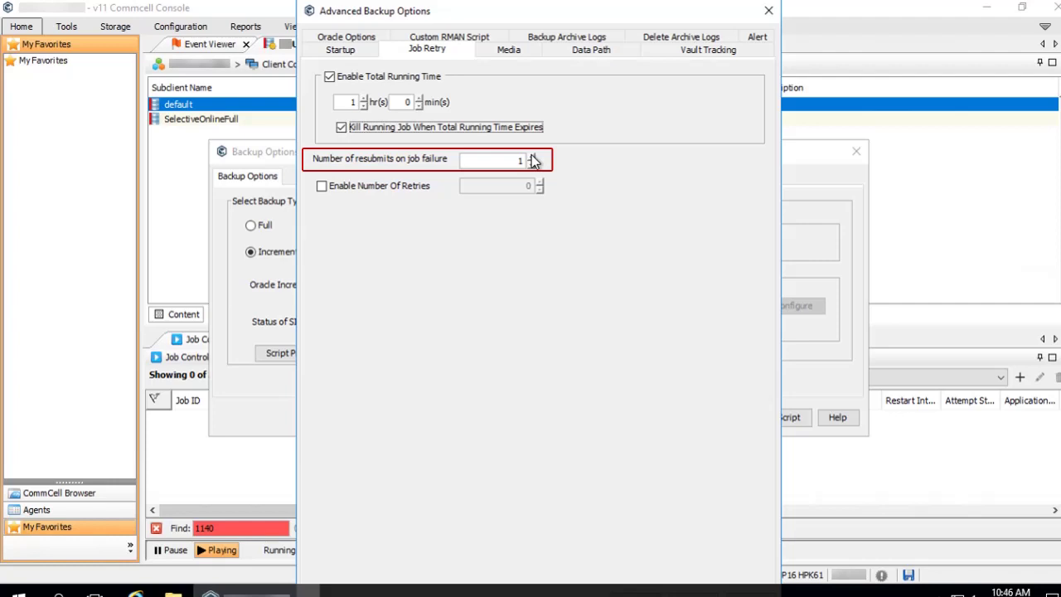
pyautogui.click(407, 189)
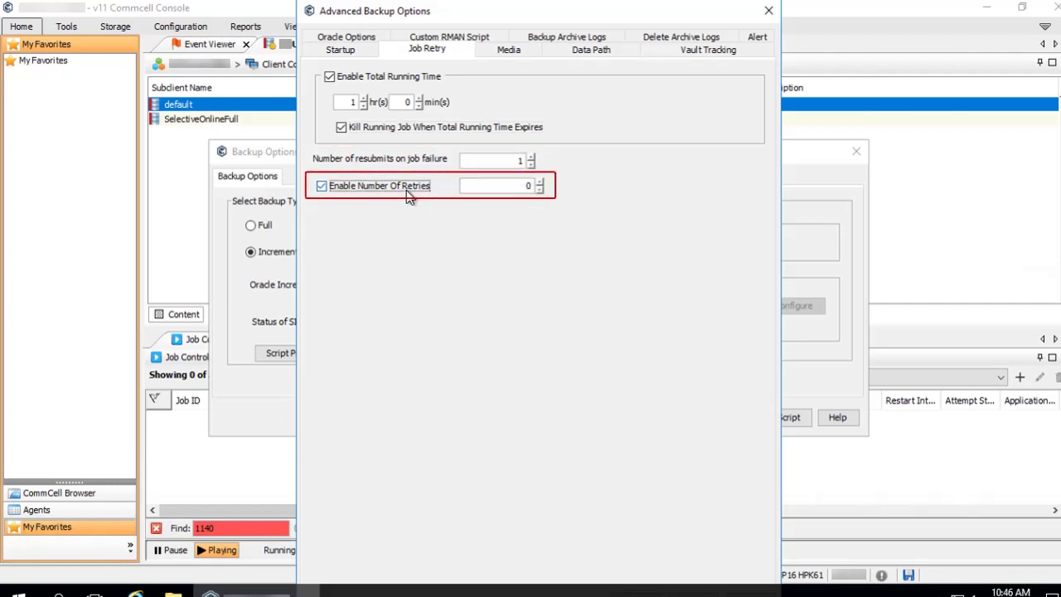
pyautogui.click(539, 182)
# Step: Enable Start New Media and Mark Media Full On Success in the advanced media options
pyautogui.click(525, 52)
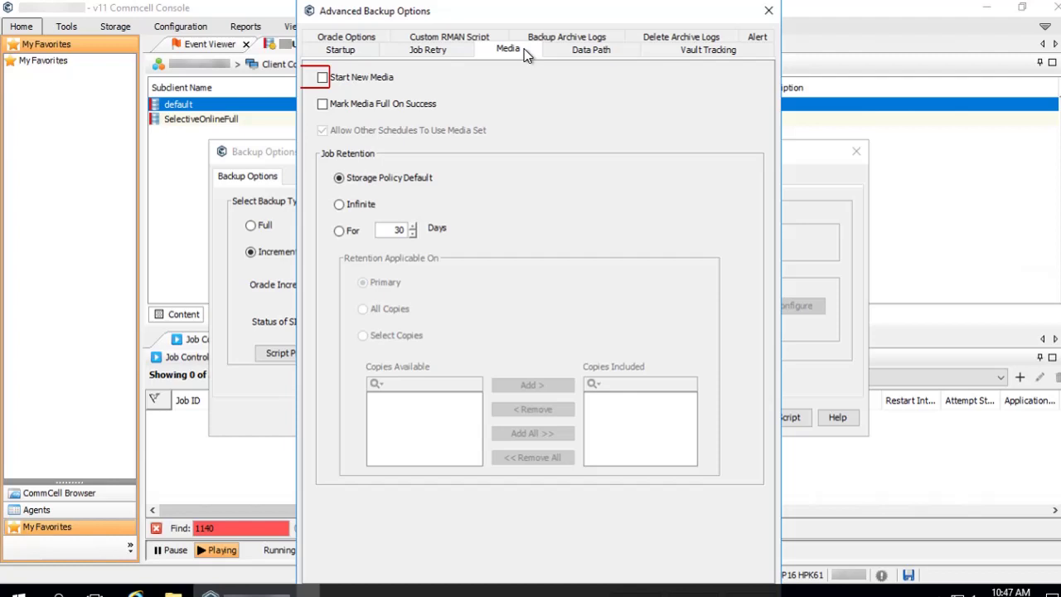
pyautogui.click(380, 80)
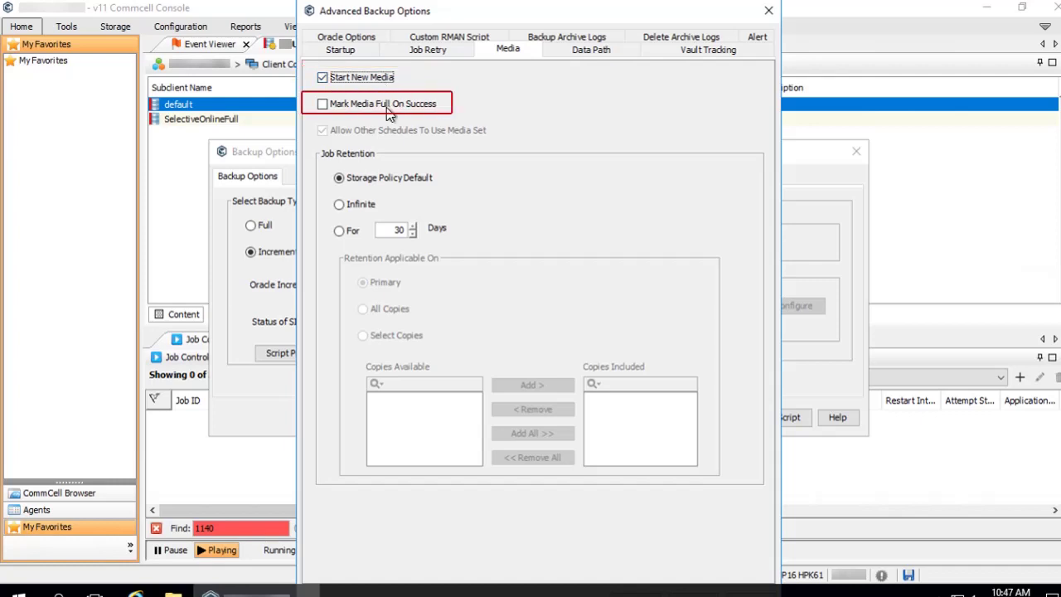
pyautogui.click(388, 107)
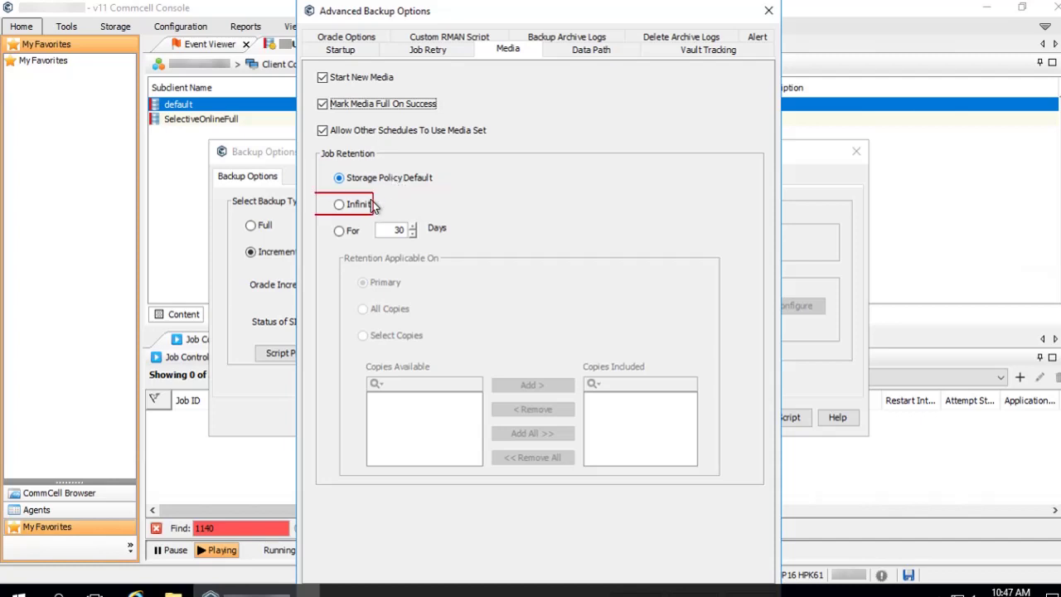
# Step: Set the job retention to 30 days, applicable on Select Copies
pyautogui.click(369, 207)
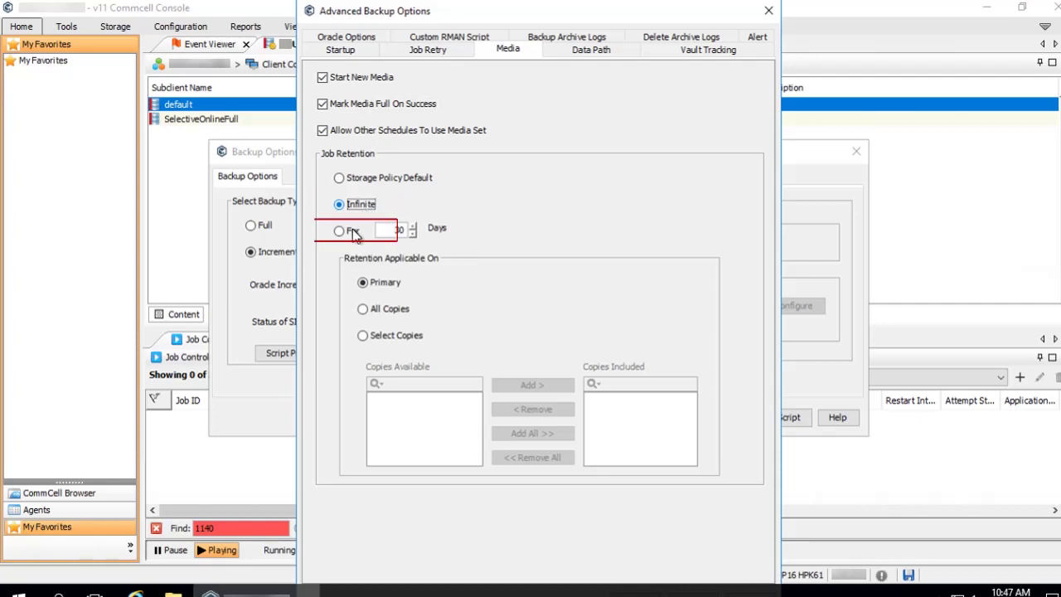
pyautogui.click(350, 234)
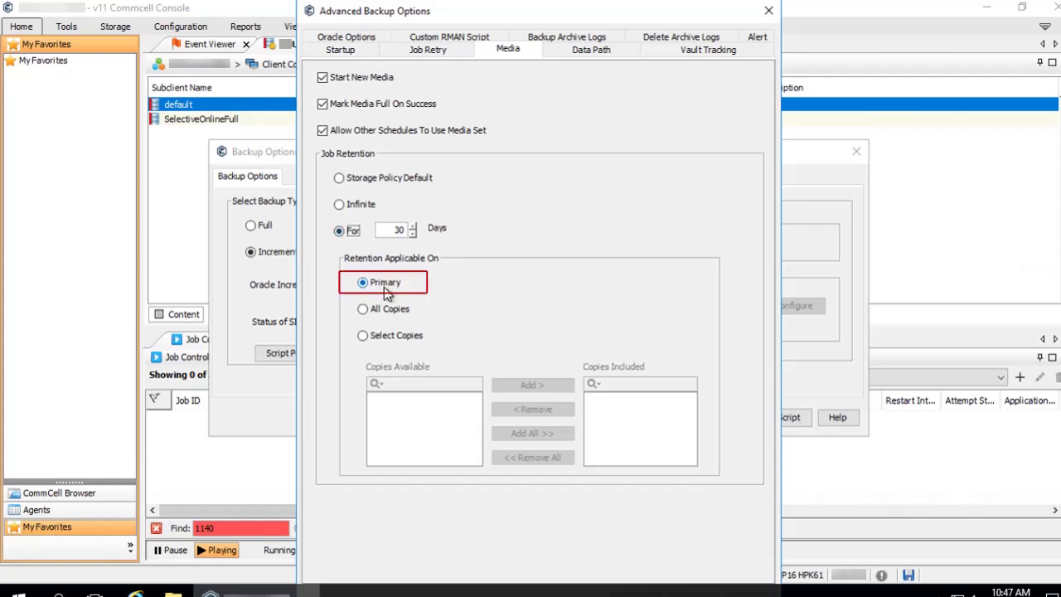
pyautogui.click(393, 313)
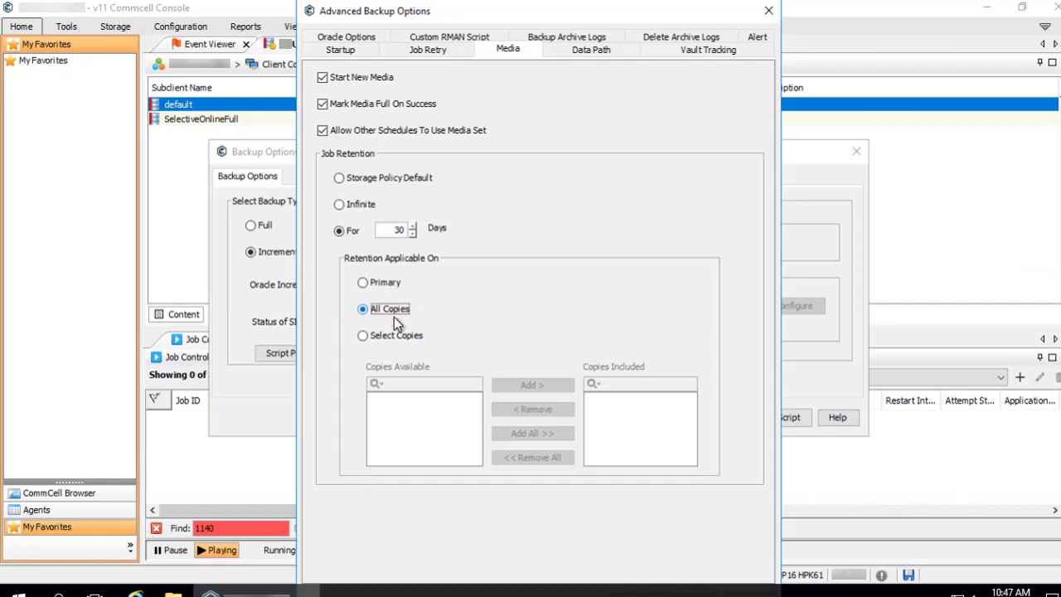
pyautogui.click(402, 335)
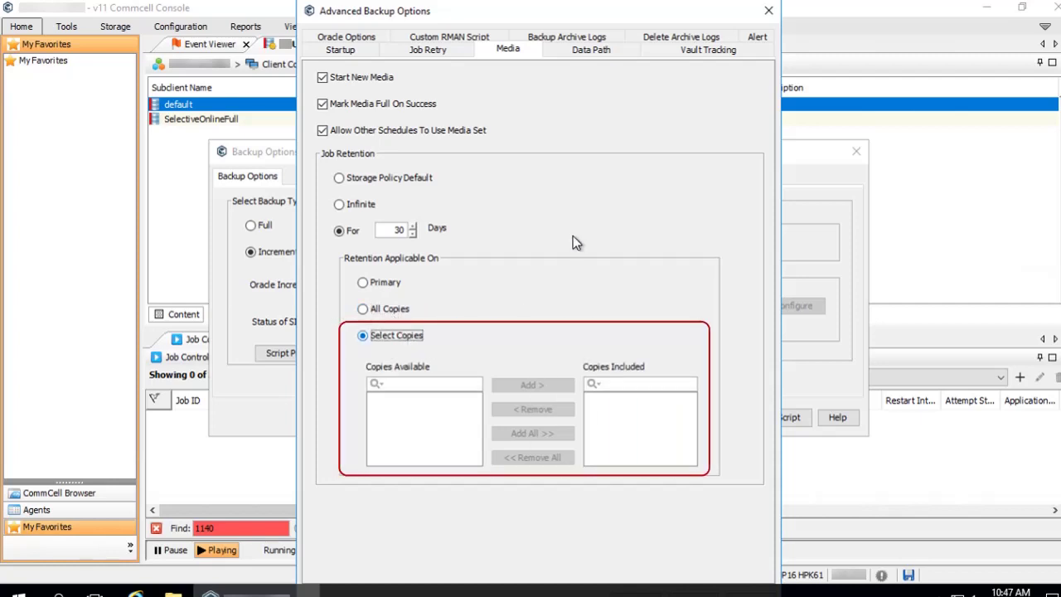
# Step: Enable Export Media After Job Finishes and Exclude Media Not Copied in the vault tracking options
pyautogui.click(626, 55)
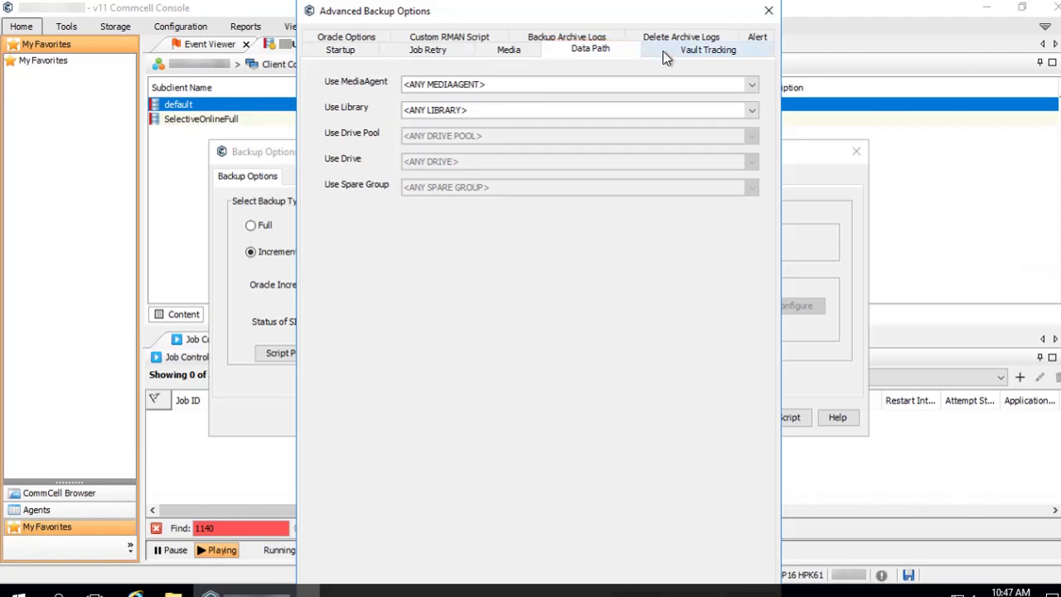
pyautogui.click(664, 56)
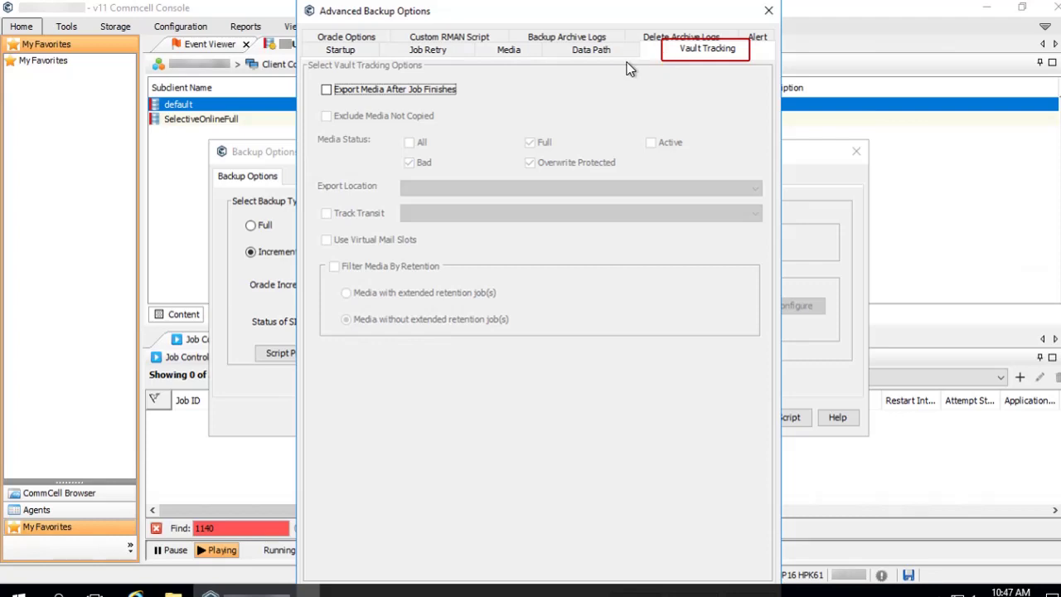
pyautogui.click(439, 92)
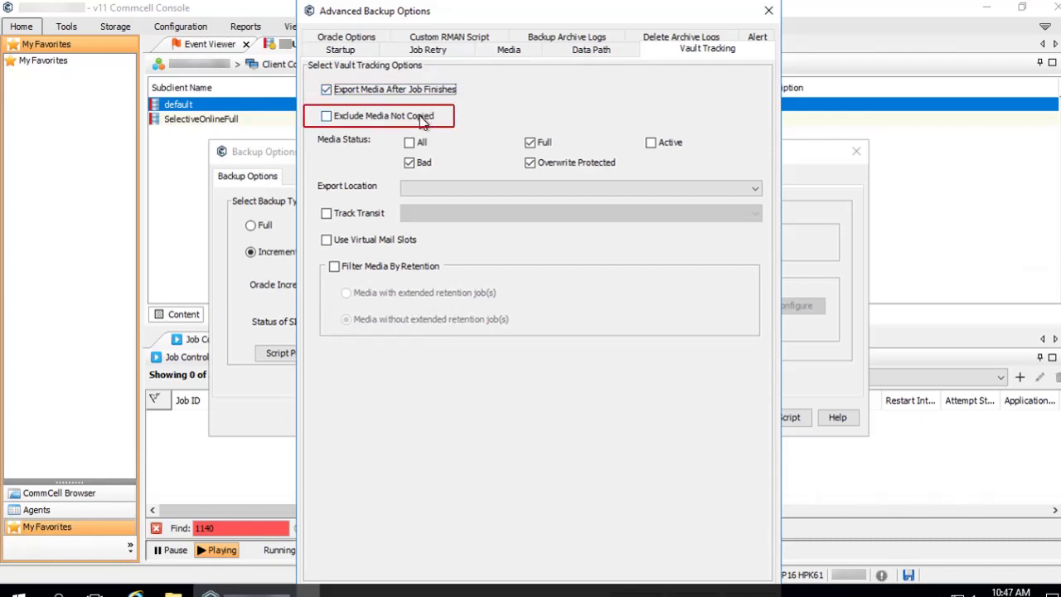
pyautogui.click(422, 121)
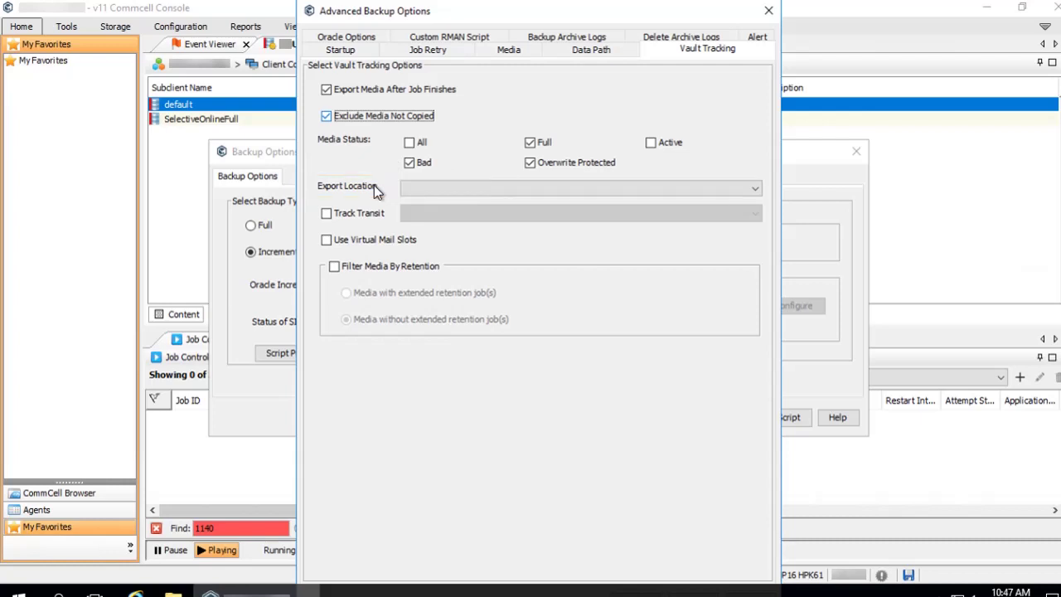
# Step: Turn on Track Transit, Use Virtual Mail Slots and Filter Media By Retention for vault tracking
pyautogui.click(359, 214)
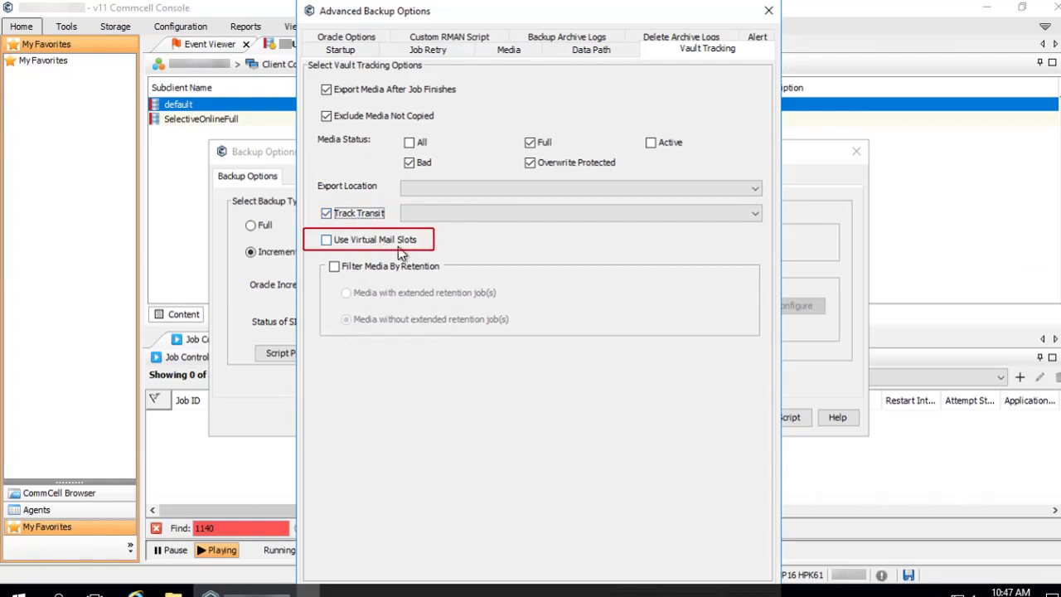
pyautogui.click(402, 248)
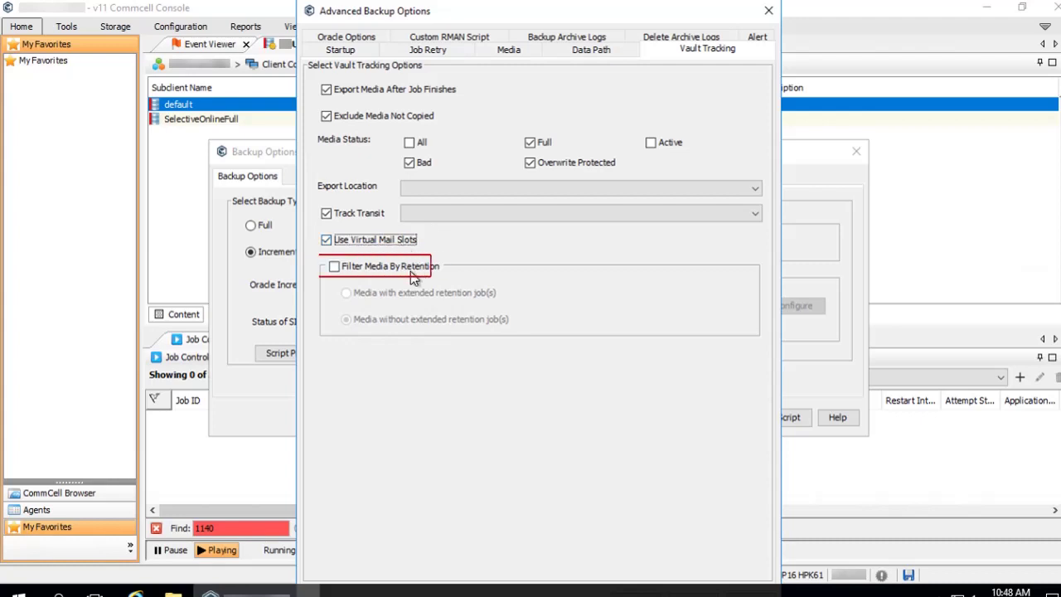
pyautogui.click(413, 274)
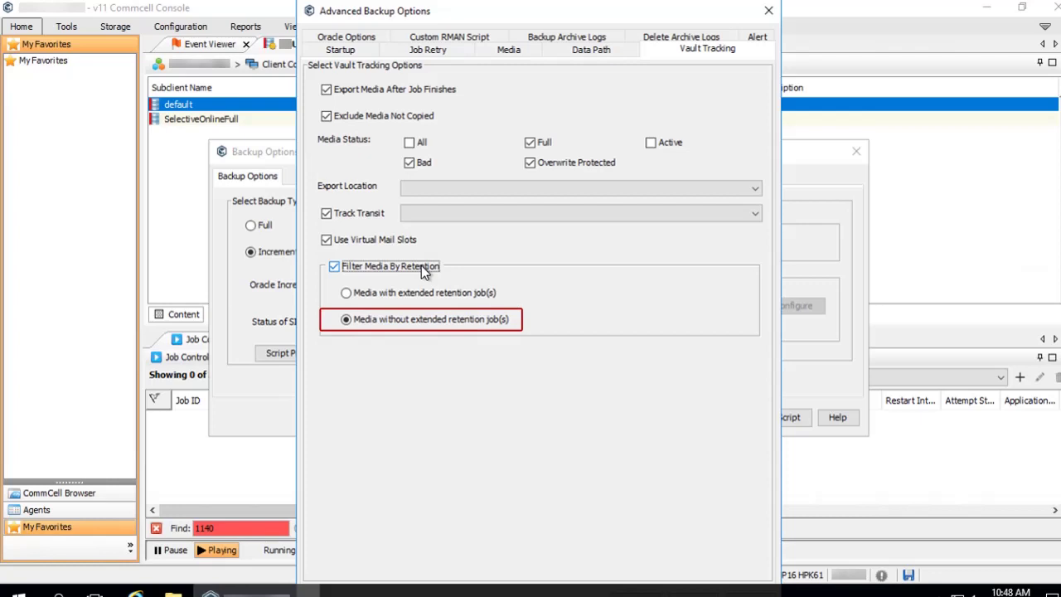
# Step: Enable RMAN Disk Ratio and Backup Control File for Creating StandBy Database in the advanced Oracle options
pyautogui.click(375, 37)
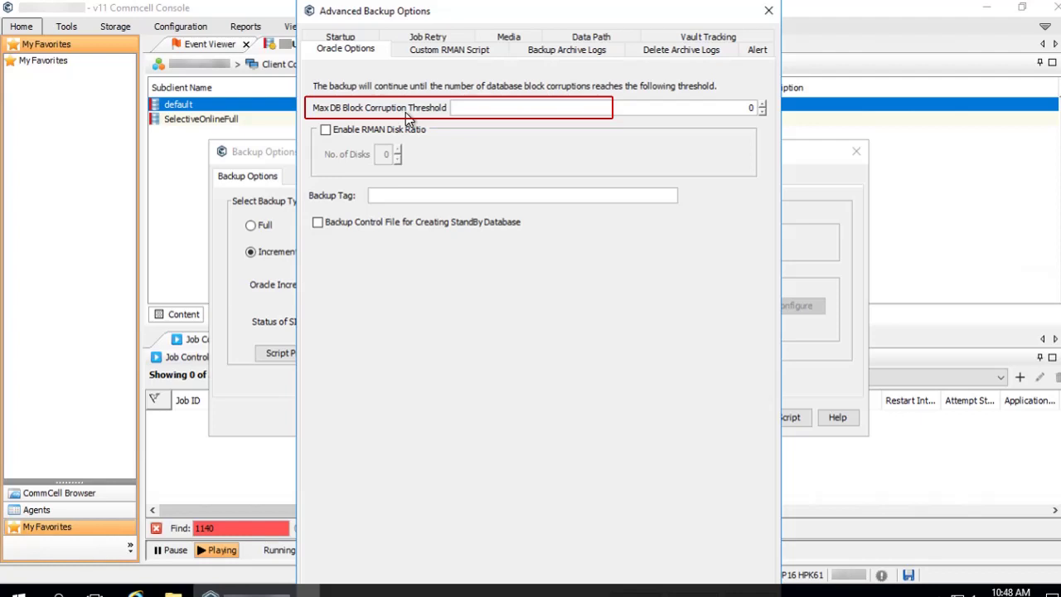
pyautogui.click(401, 137)
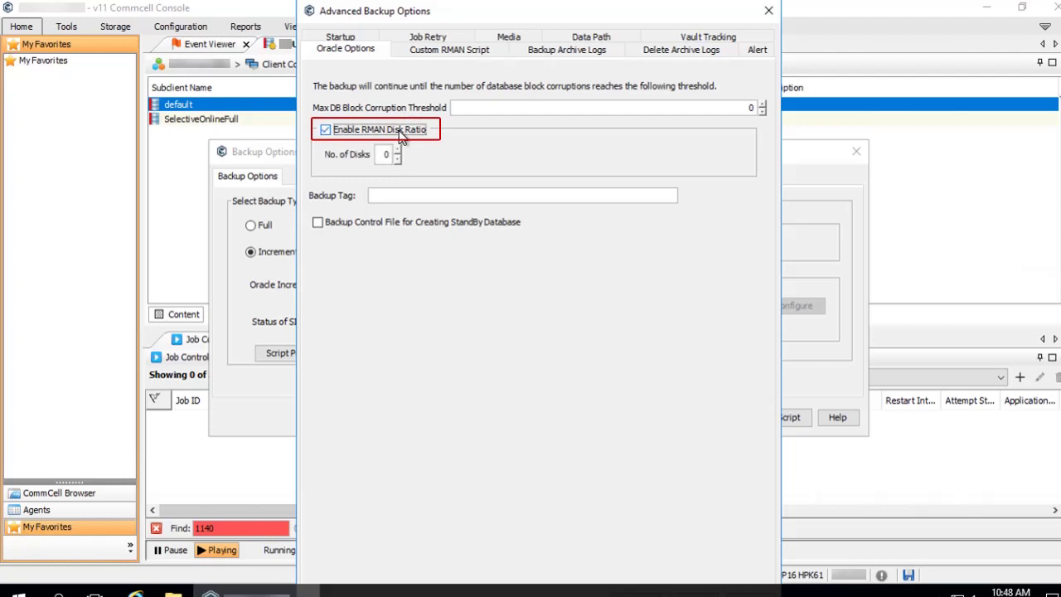
pyautogui.click(358, 224)
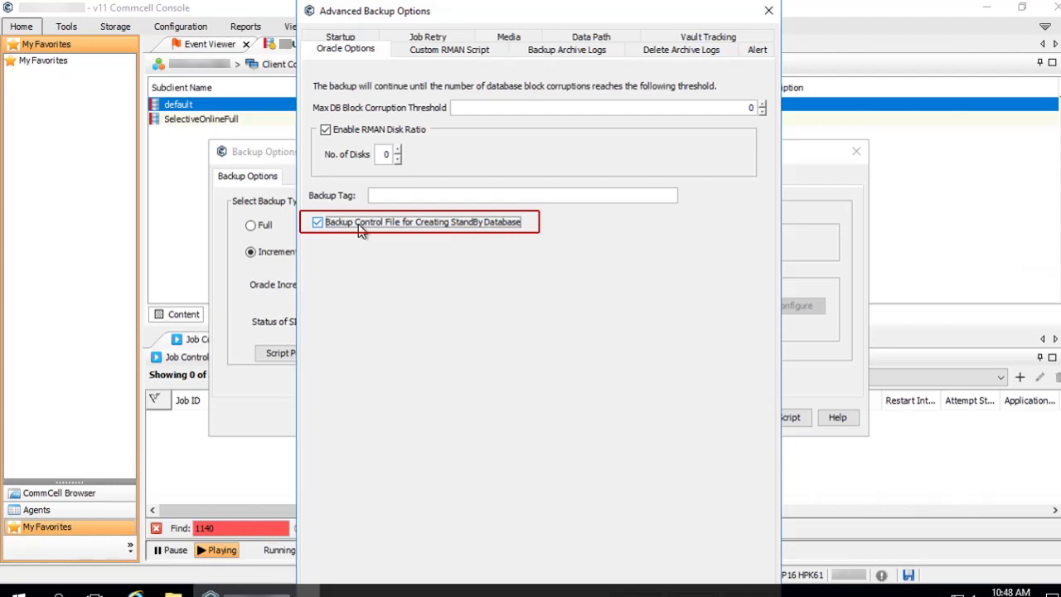
# Step: Enable script customization for the custom RMAN script and display the logs script
pyautogui.click(499, 49)
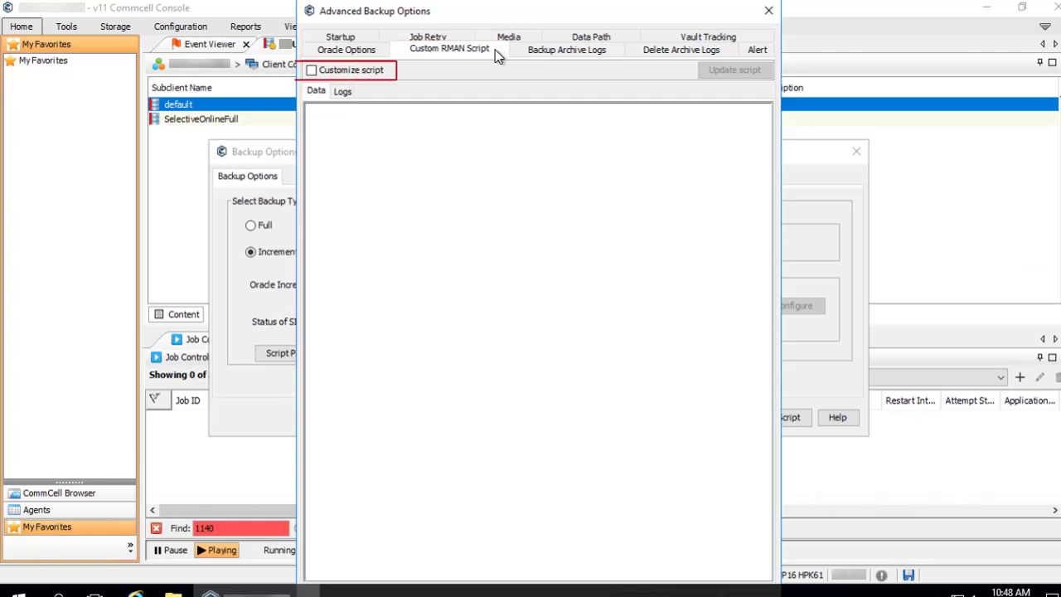
pyautogui.click(374, 73)
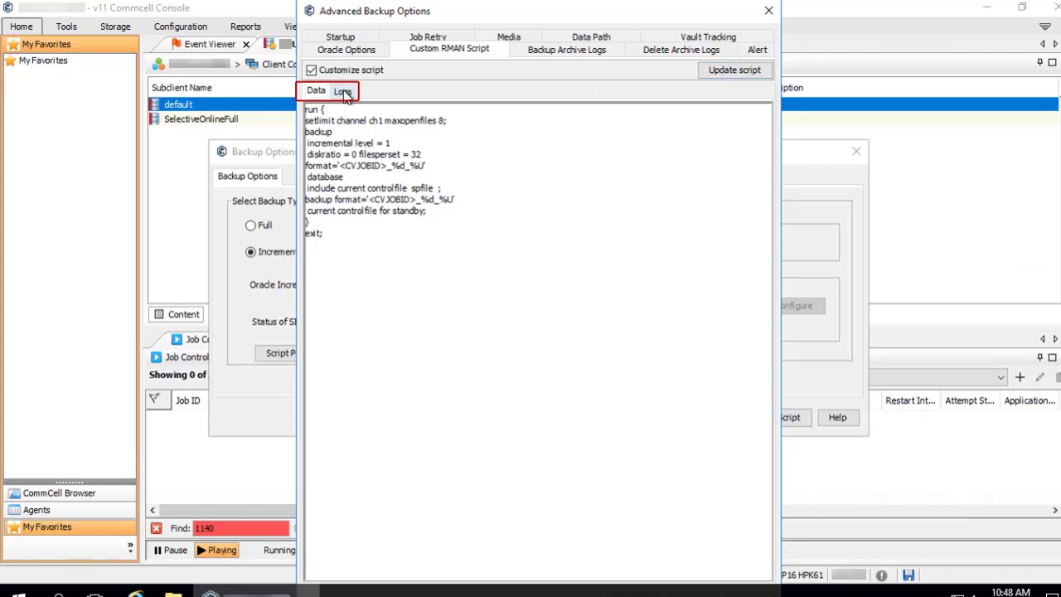
pyautogui.click(344, 92)
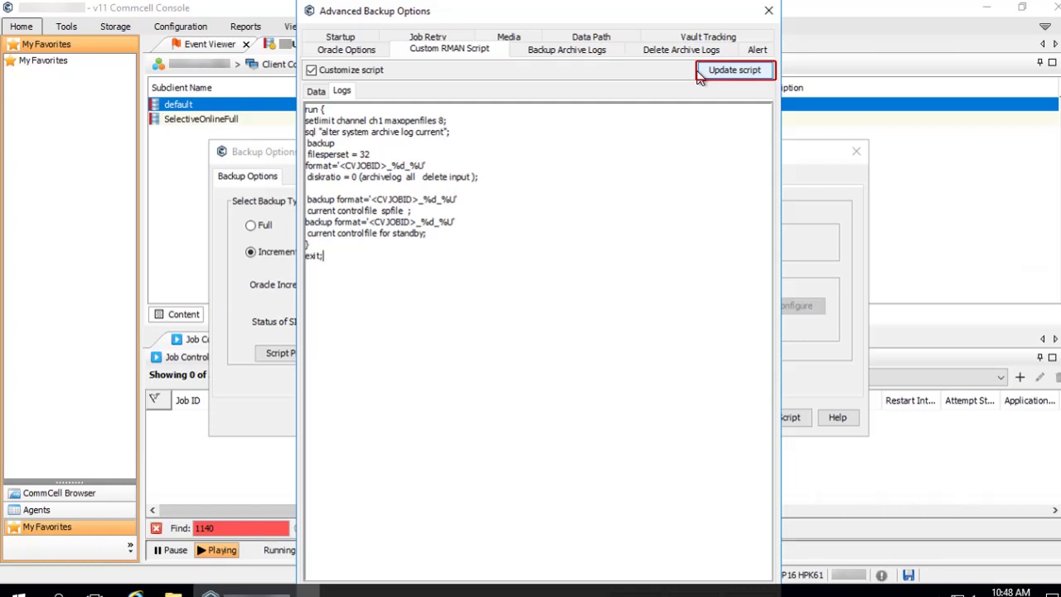
# Step: Try the Older than and Not Older than filters for the archive log backup and enable Not Backed up 1 times
pyautogui.click(597, 52)
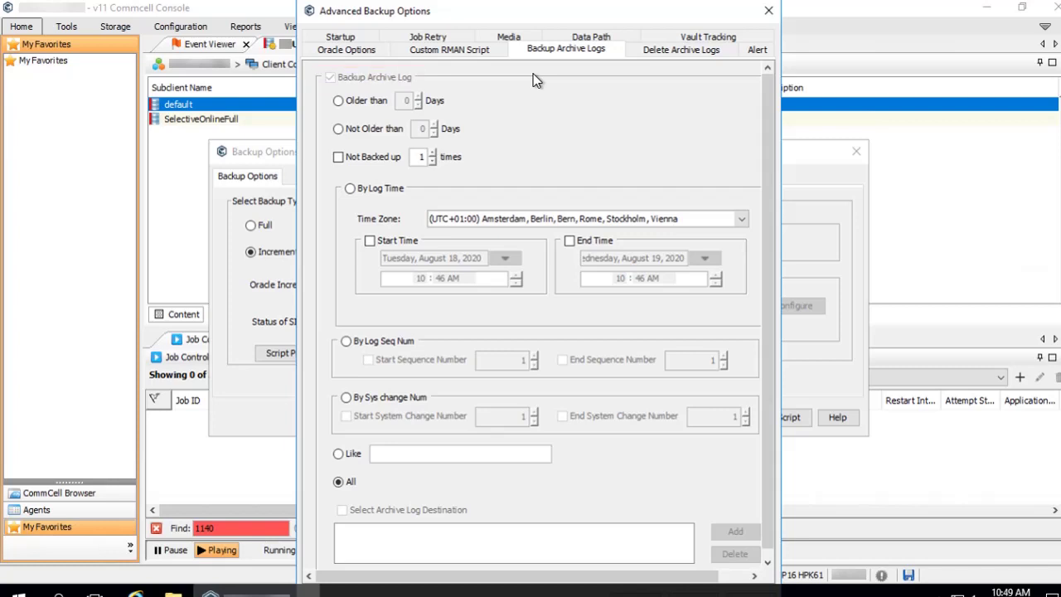
pyautogui.click(369, 101)
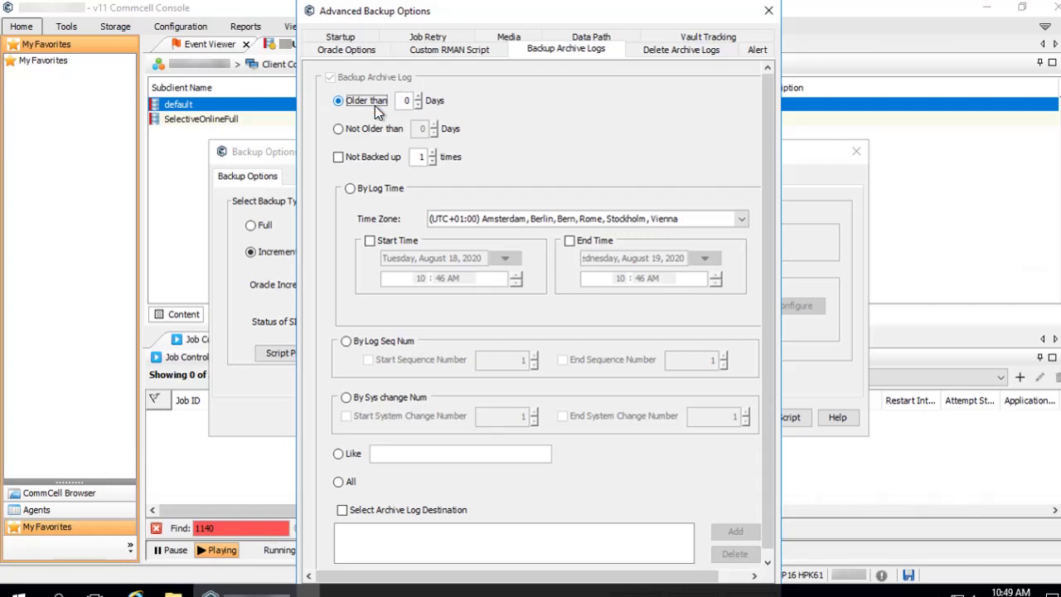
pyautogui.click(376, 131)
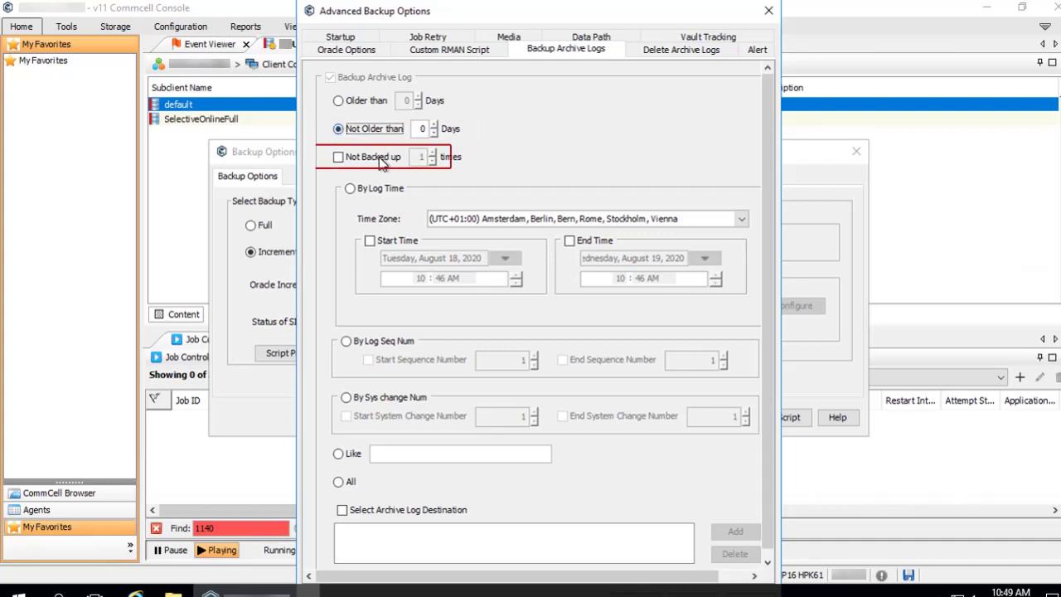
pyautogui.click(381, 160)
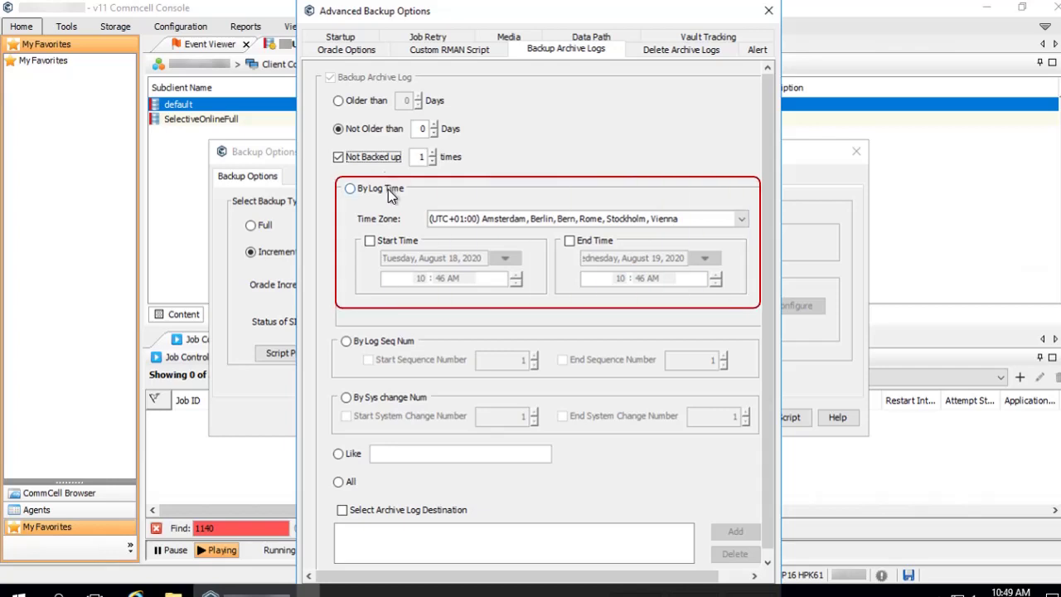
# Step: Try selecting the archive logs to back up by log time, log sequence number and system change number
pyautogui.click(388, 189)
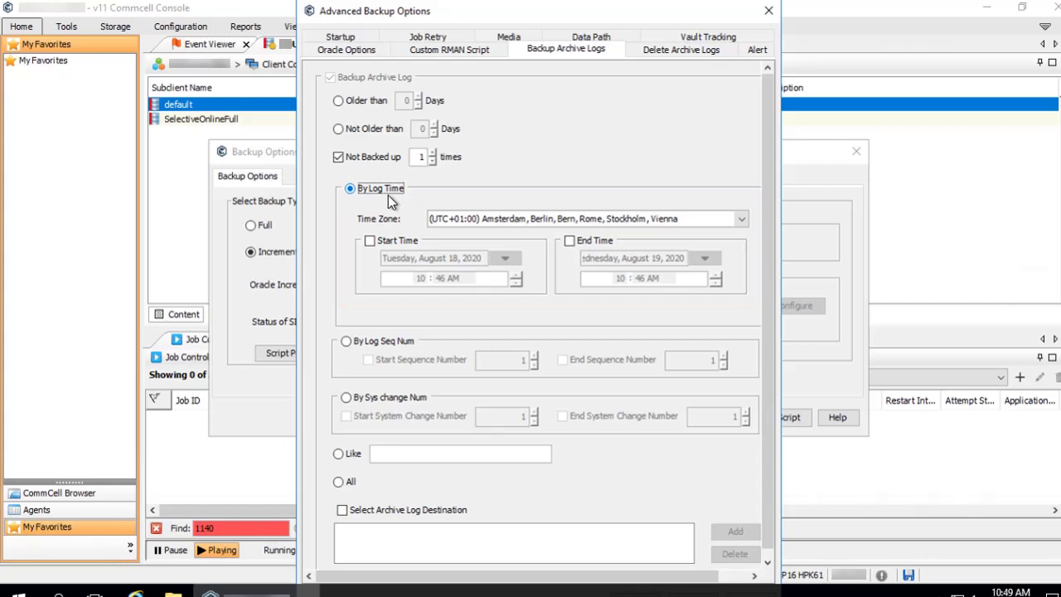
pyautogui.click(387, 339)
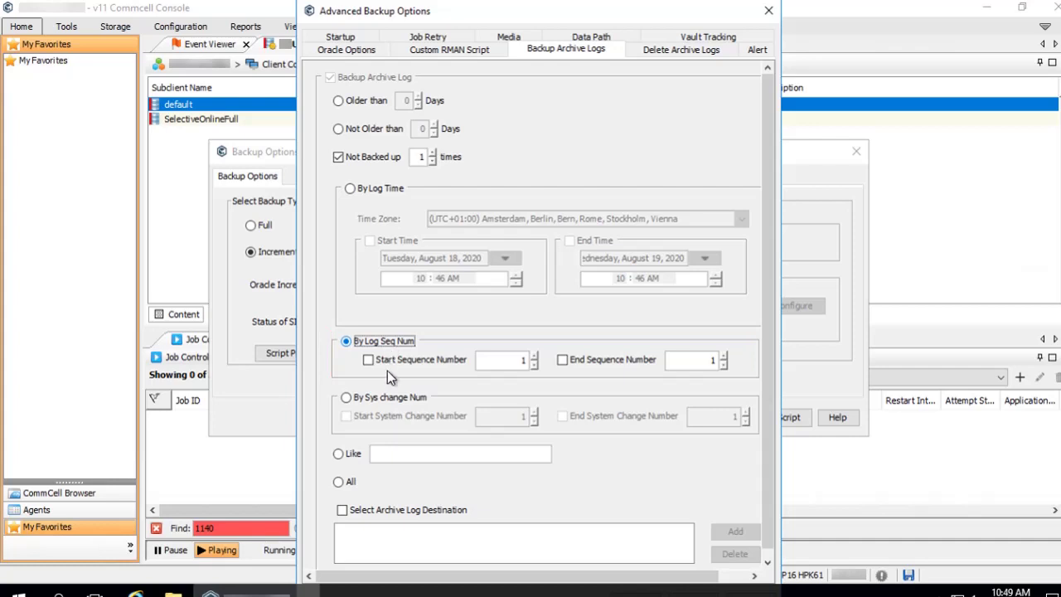
pyautogui.click(388, 399)
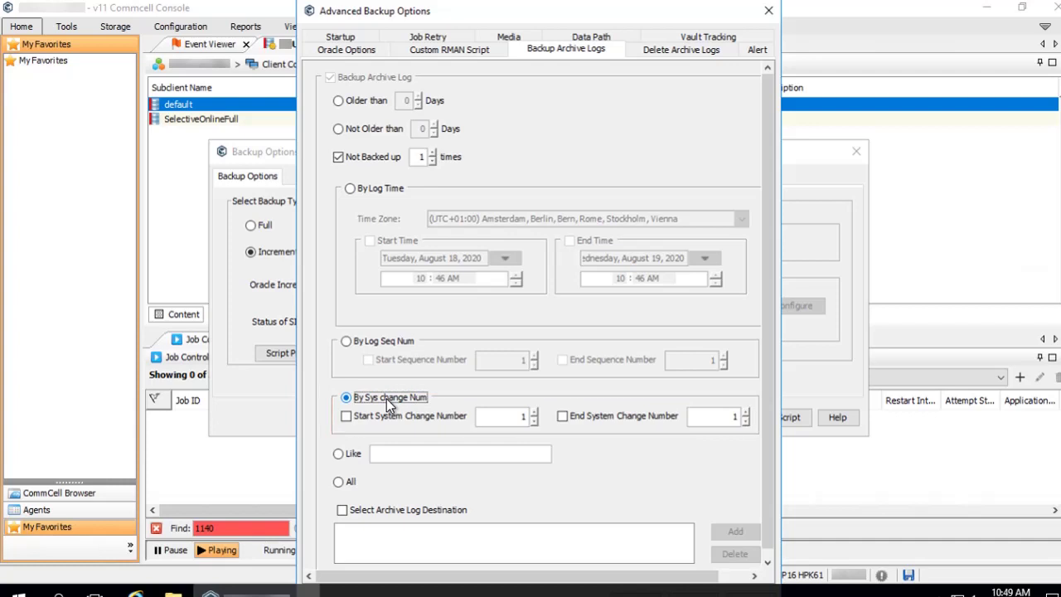
# Step: Set the archive log backup selection to Like and enable Select Archive Log Destination
pyautogui.click(358, 460)
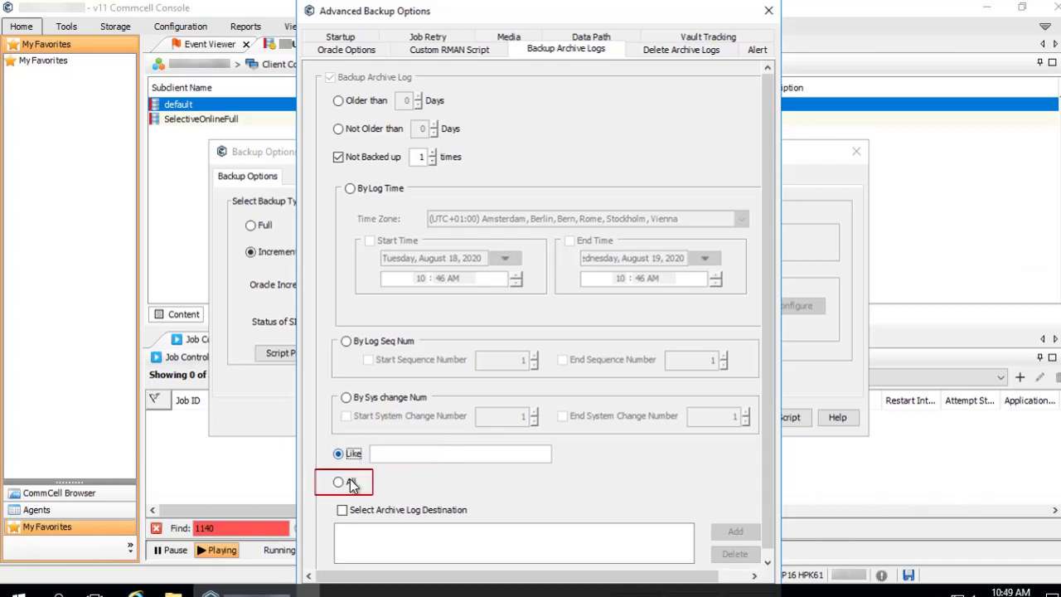
pyautogui.click(349, 481)
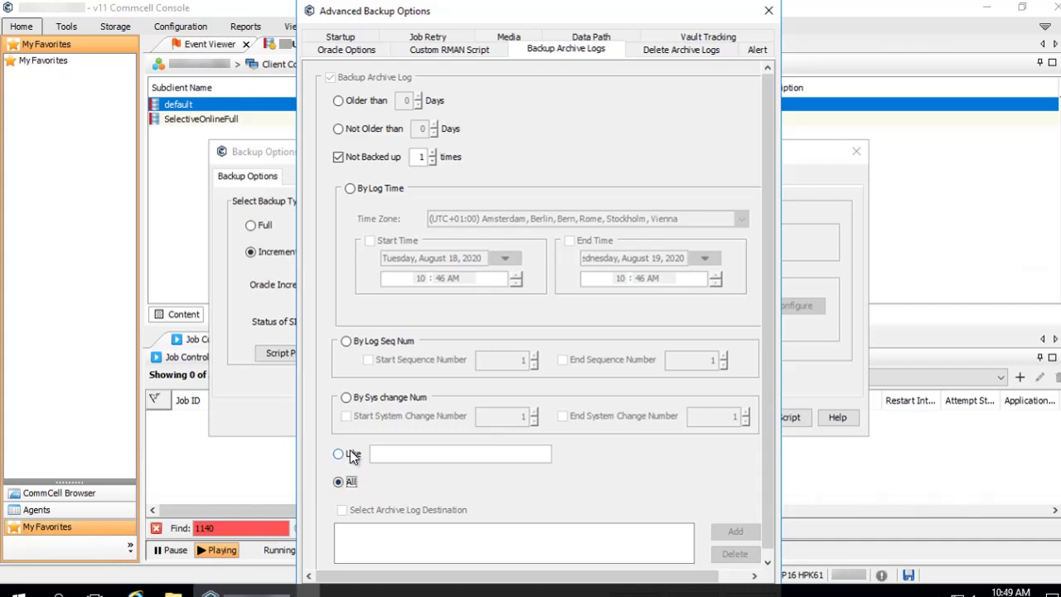
pyautogui.click(350, 452)
pyautogui.click(369, 516)
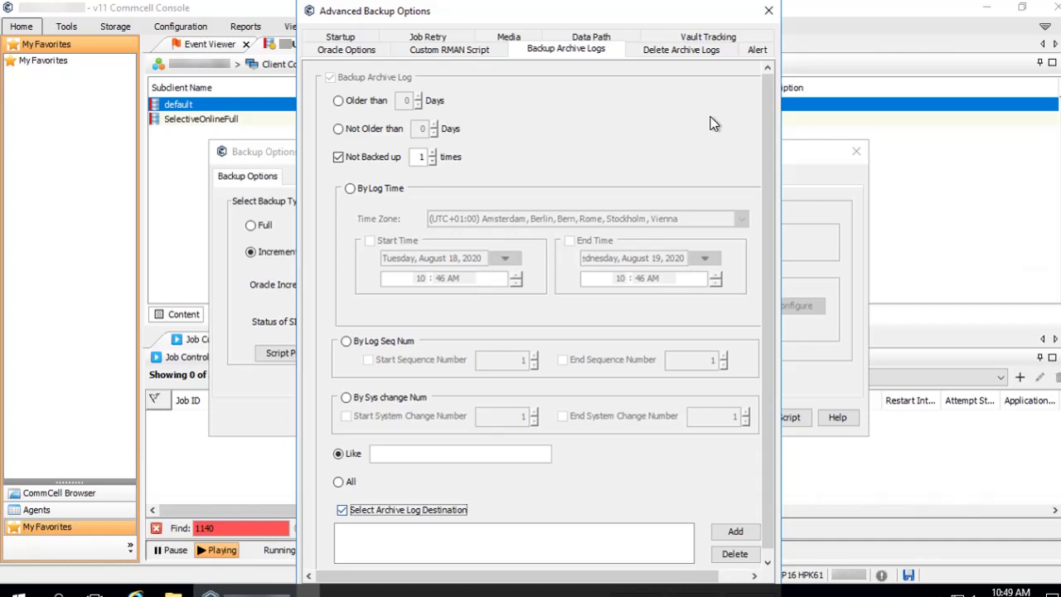
# Step: Enable Delete Archive Log and approve the permanent removal with the text "confirm"
pyautogui.click(729, 54)
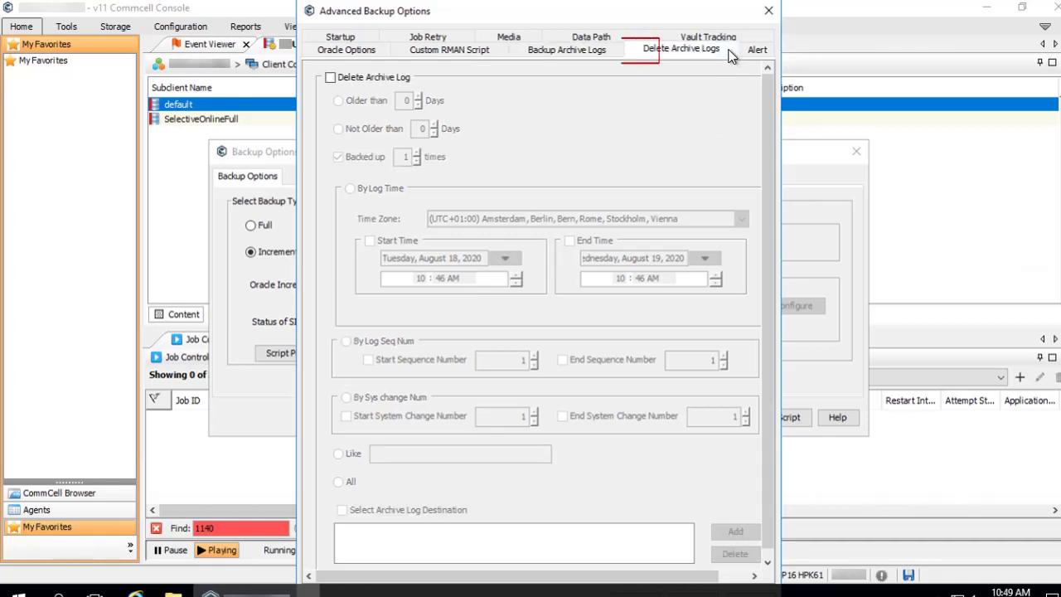
pyautogui.click(396, 78)
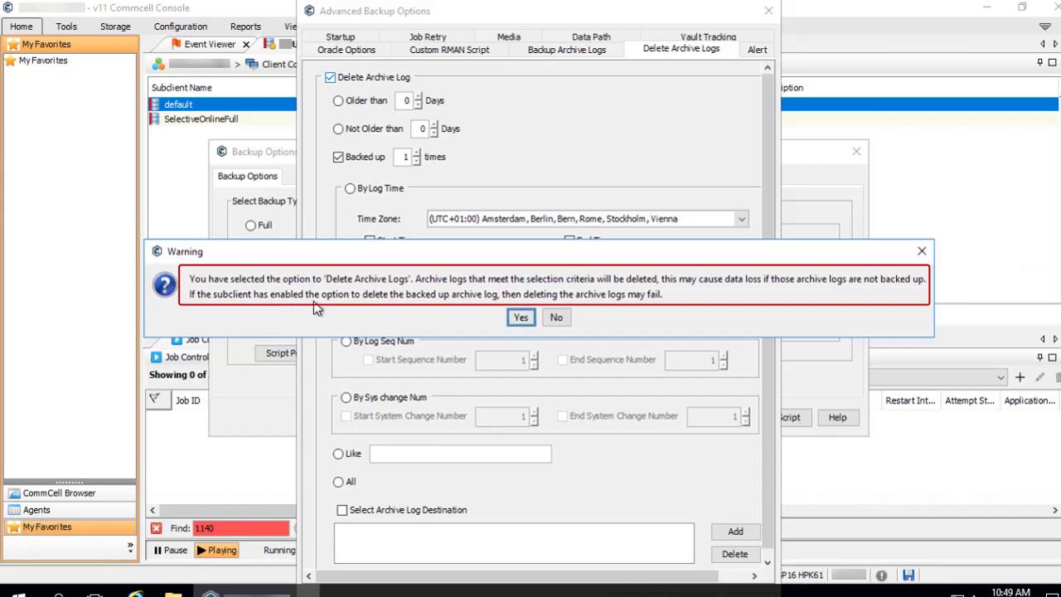
pyautogui.click(522, 320)
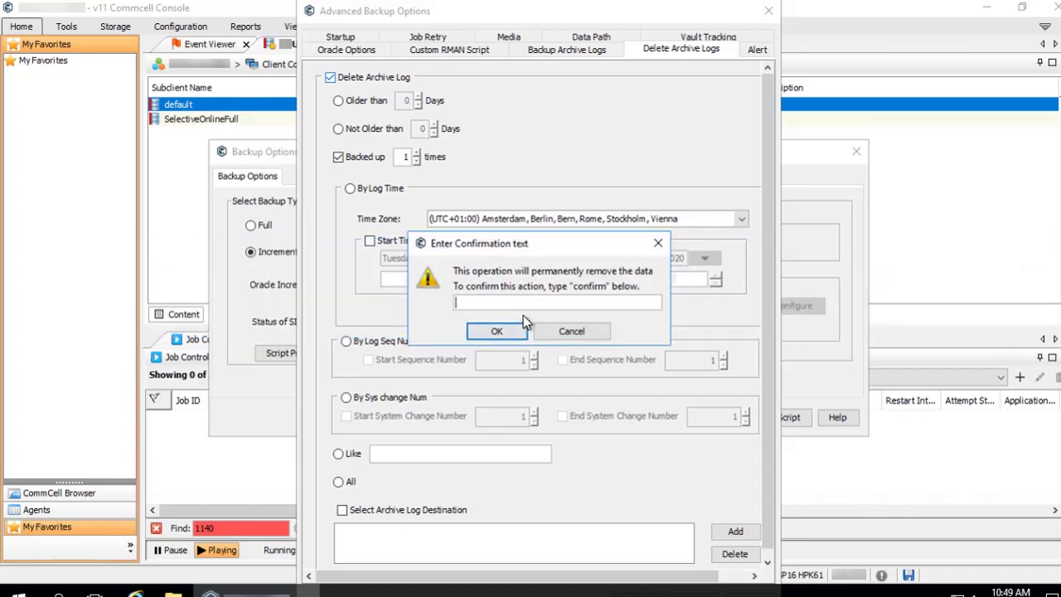
pyautogui.write('confirm')
pyautogui.click(497, 332)
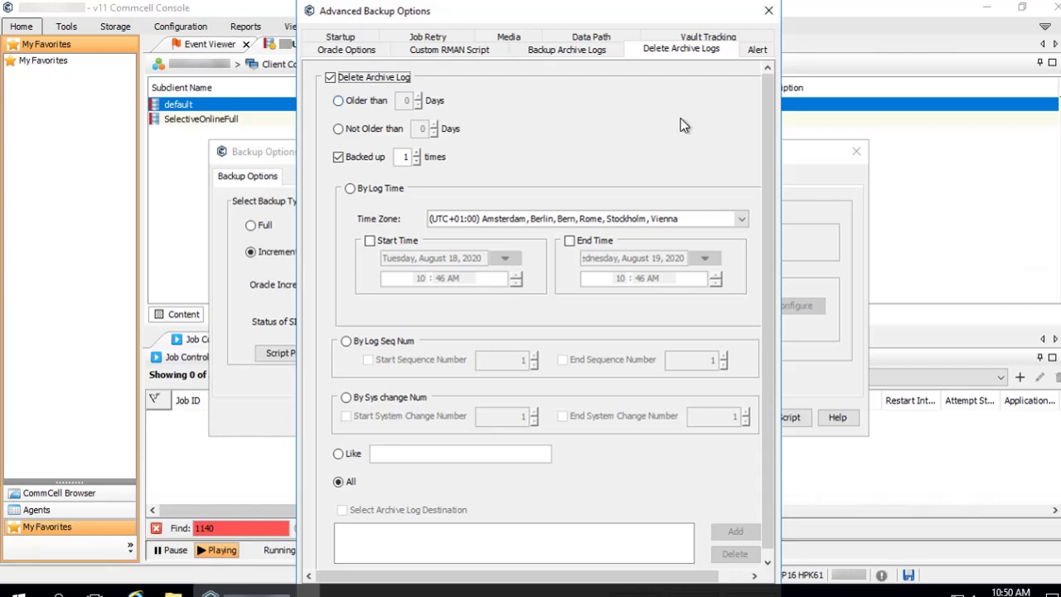
# Step: View the alert configuration, then close the advanced options and cancel the backup of the default subclient
pyautogui.click(757, 52)
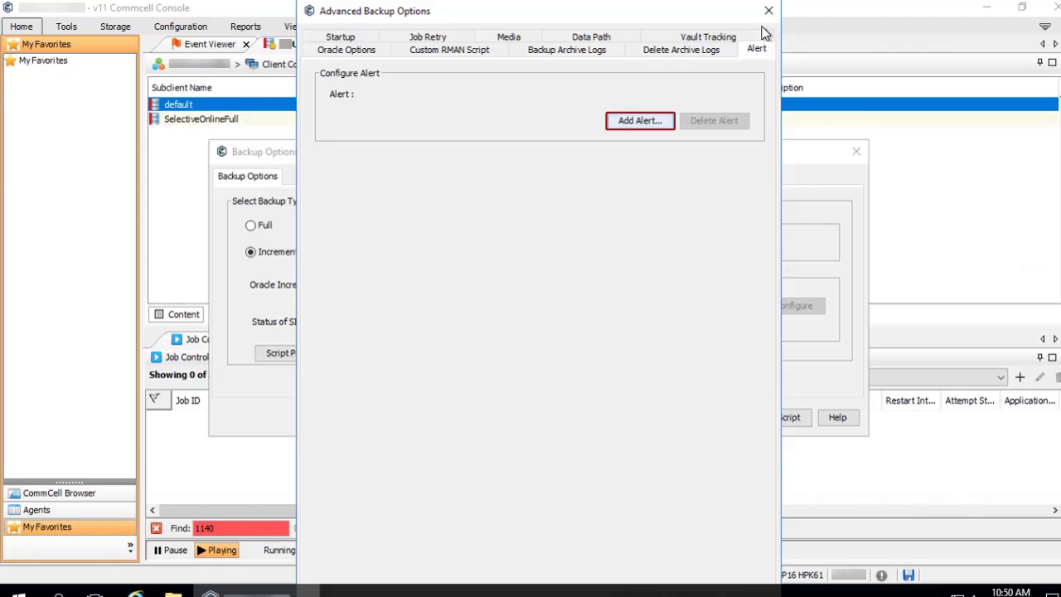
pyautogui.click(768, 11)
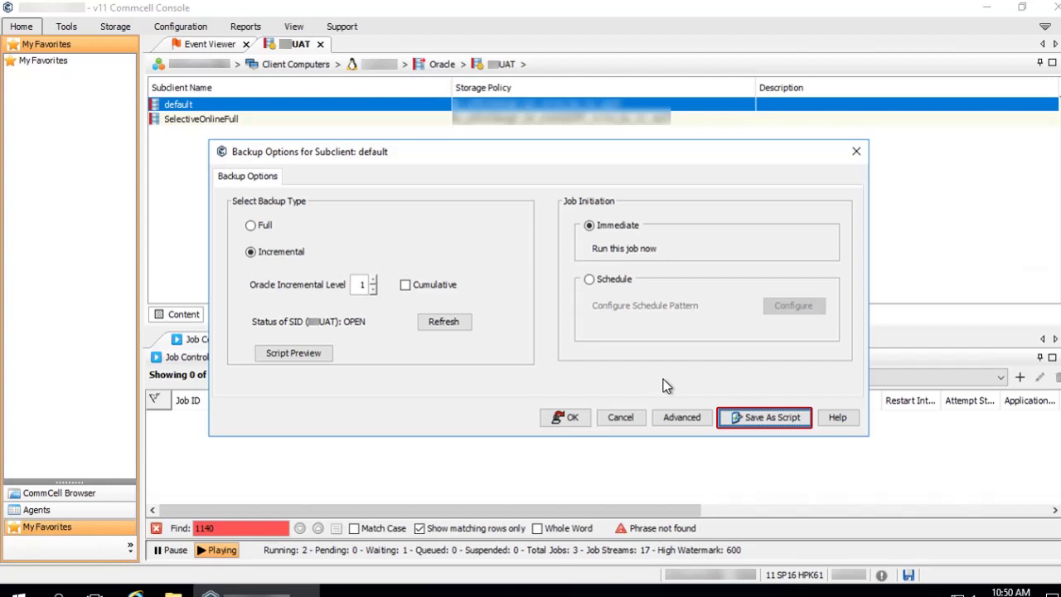
pyautogui.click(633, 417)
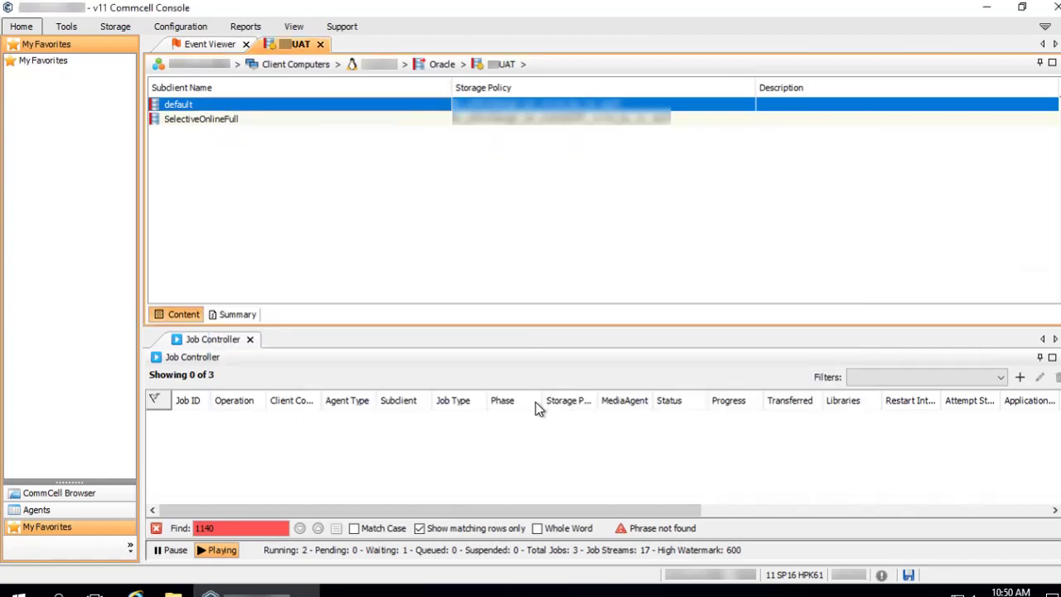